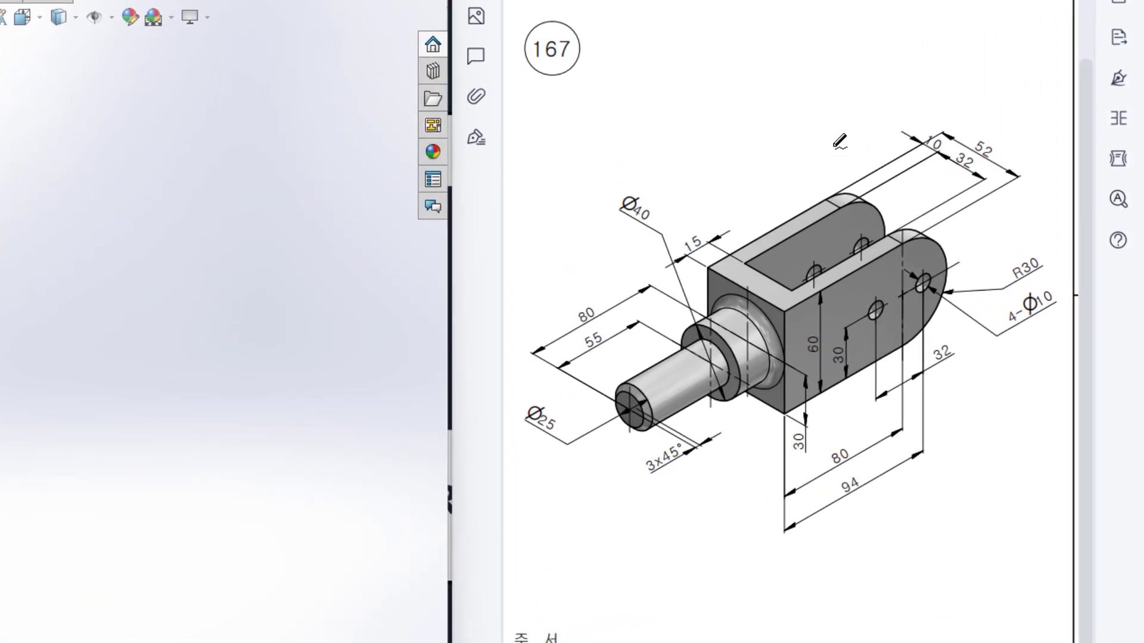
Loop the clevis drawing in red, circle the 80 dimension and trace the block's front face
mouse_move(848, 108)
mouse_down()
mouse_move(654, 198)
mouse_move(633, 527)
mouse_move(898, 488)
mouse_move(879, 125)
mouse_up()
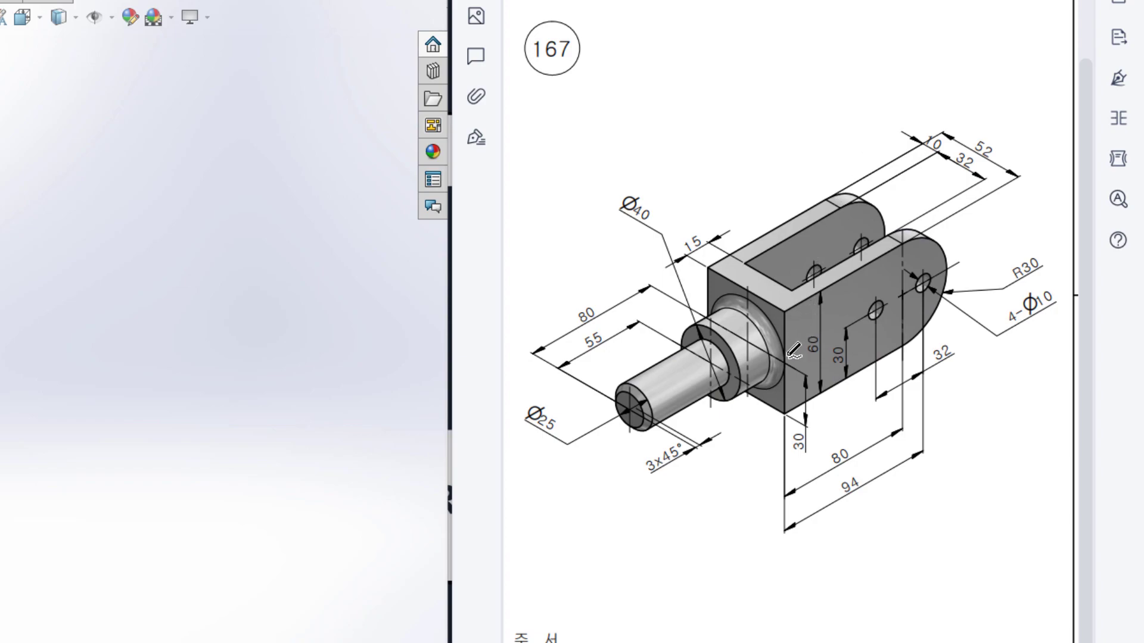
mouse_move(932, 239)
mouse_down()
mouse_move(803, 287)
mouse_move(772, 356)
mouse_move(804, 393)
mouse_move(885, 383)
mouse_move(963, 304)
mouse_move(922, 241)
mouse_move(892, 239)
mouse_up()
drag(789, 358, 906, 294)
mouse_move(854, 439)
mouse_down()
mouse_move(826, 470)
mouse_move(850, 474)
mouse_move(855, 439)
mouse_up()
drag(787, 311, 898, 249)
drag(787, 411, 915, 345)
drag(820, 342, 819, 390)
drag(834, 285, 837, 330)
Circle R30 and 52 and trace the block's rounded right end and front-face left edge
mouse_move(1032, 255)
mouse_down()
mouse_move(1003, 275)
mouse_move(1020, 285)
mouse_move(1036, 254)
mouse_up()
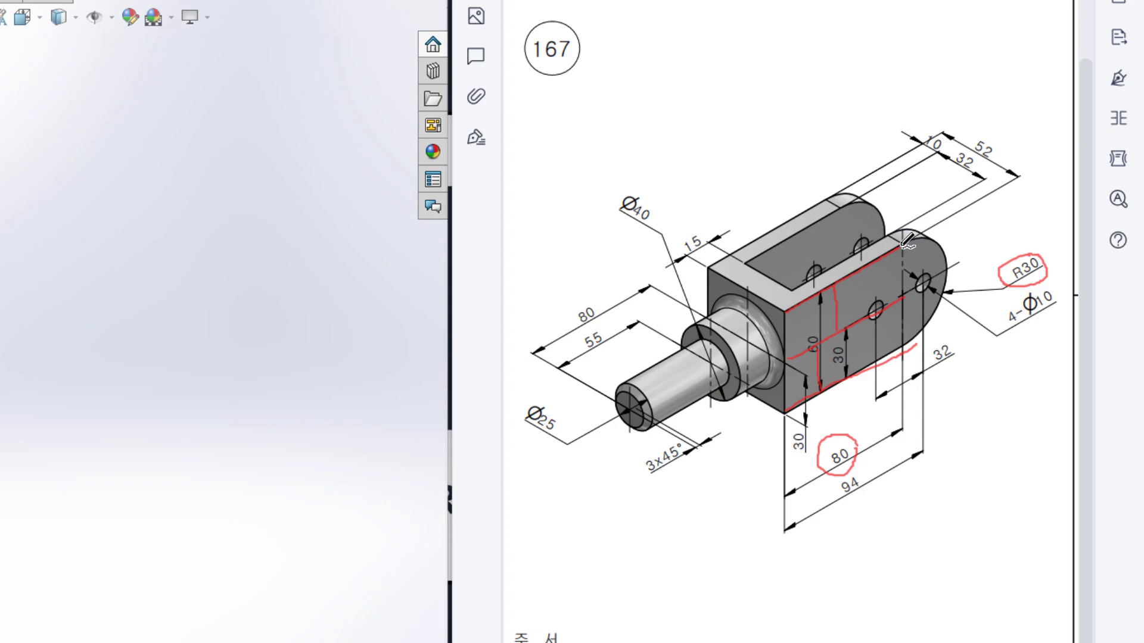
mouse_move(905, 238)
mouse_down()
mouse_move(930, 234)
mouse_move(950, 247)
mouse_move(954, 282)
mouse_move(923, 329)
mouse_up()
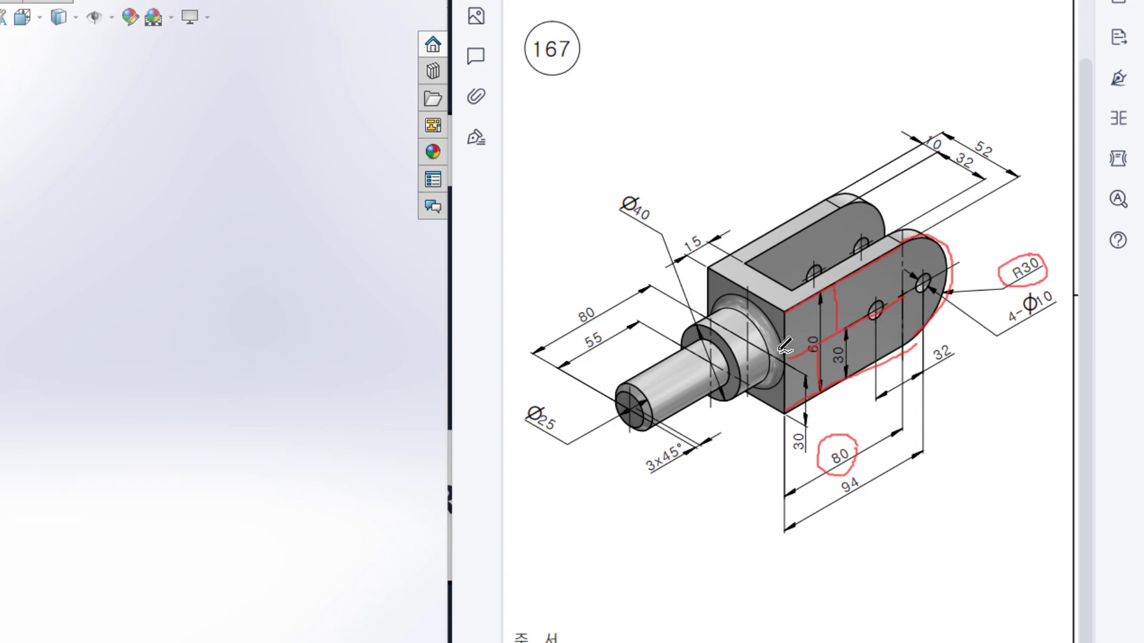
drag(792, 310, 788, 410)
drag(787, 369, 811, 351)
mouse_move(993, 130)
mouse_down()
mouse_move(965, 150)
mouse_move(987, 176)
mouse_move(1010, 152)
mouse_move(990, 126)
mouse_up()
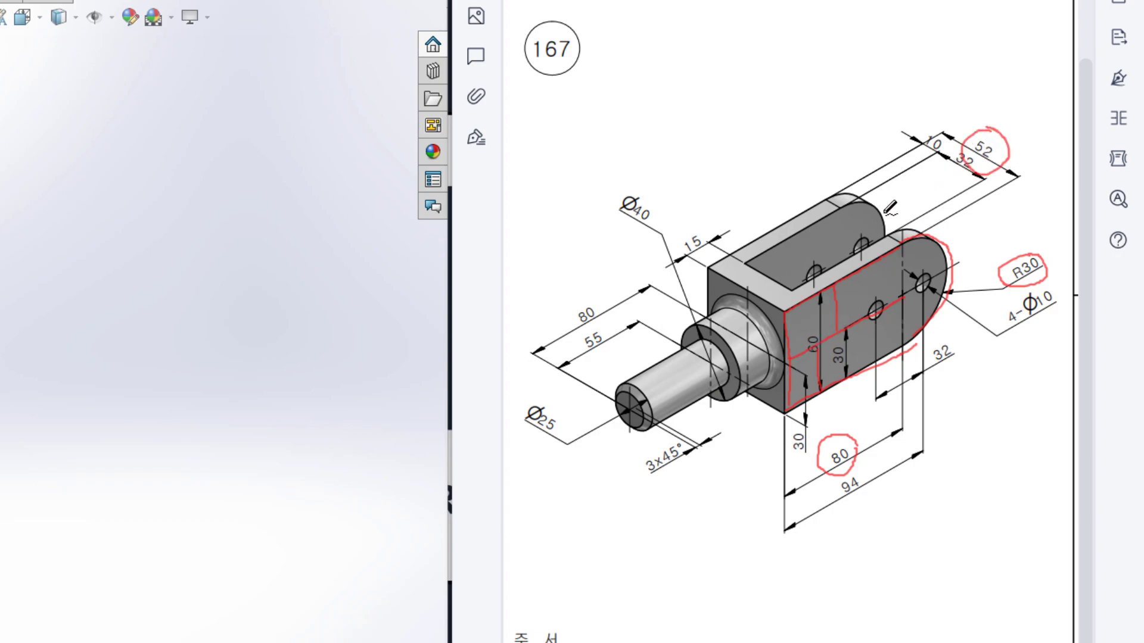
mouse_move(754, 257)
mouse_down()
mouse_move(885, 190)
mouse_move(911, 224)
mouse_move(771, 287)
mouse_move(761, 249)
mouse_up()
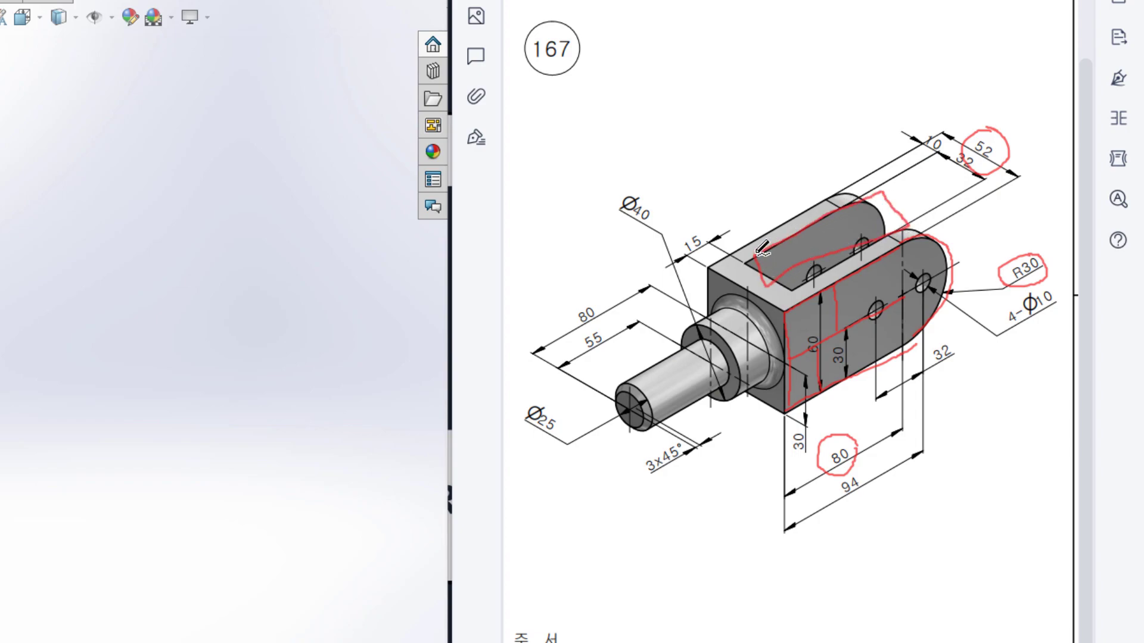
Undo the stray slot stroke, trace the slot floor and ear top edges, and circle 15
key(ctrl+z)
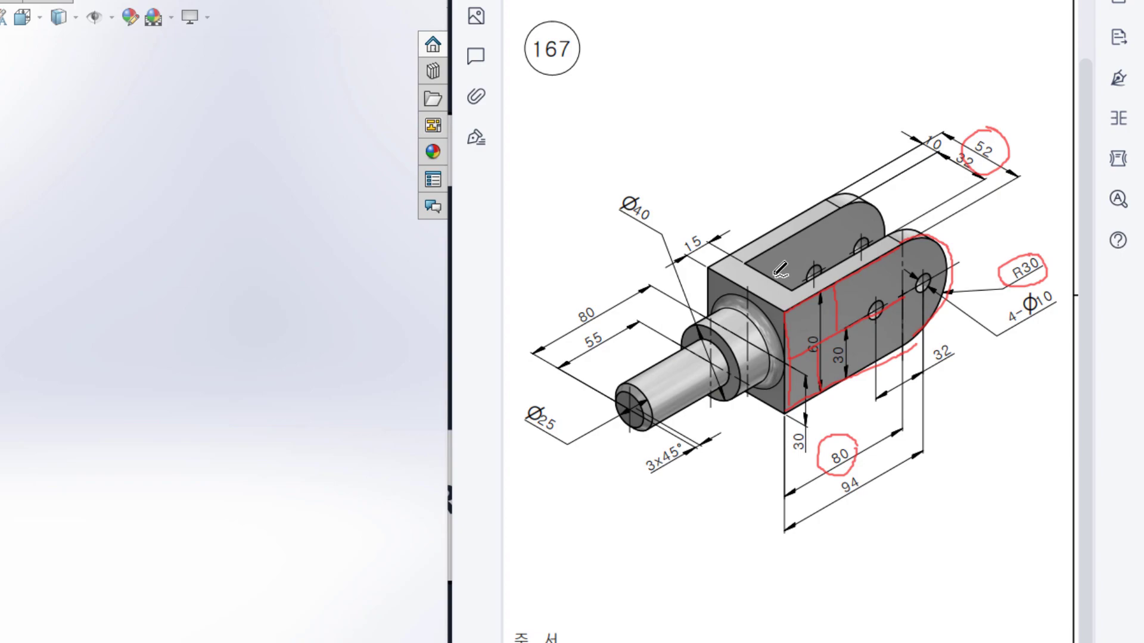
drag(775, 278, 891, 211)
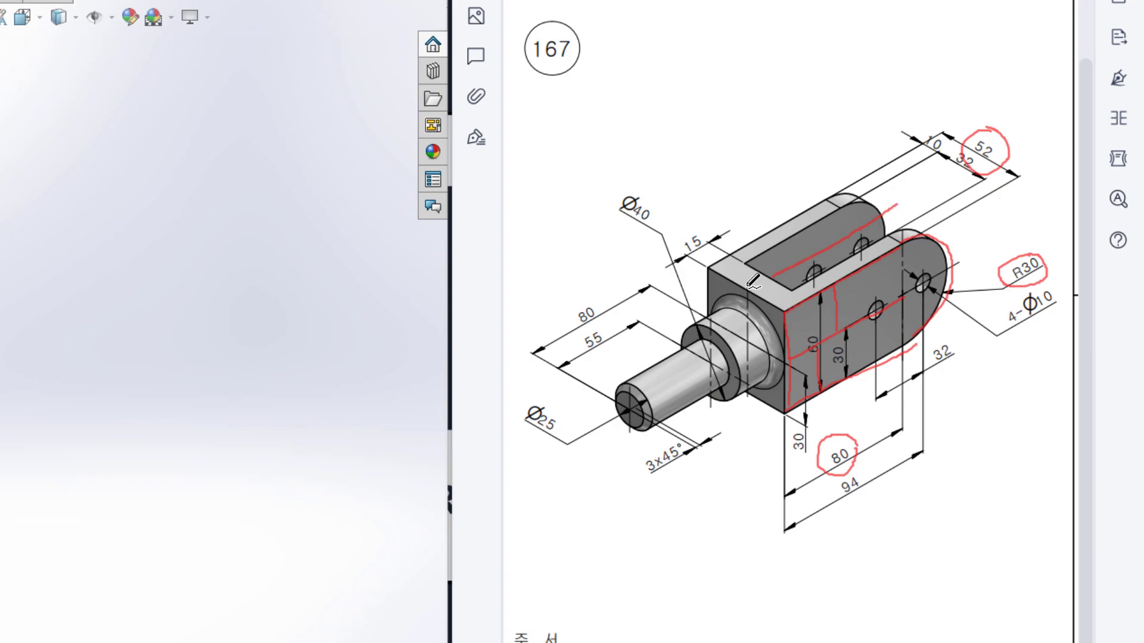
mouse_move(693, 227)
mouse_down()
mouse_move(690, 248)
mouse_move(710, 228)
mouse_up()
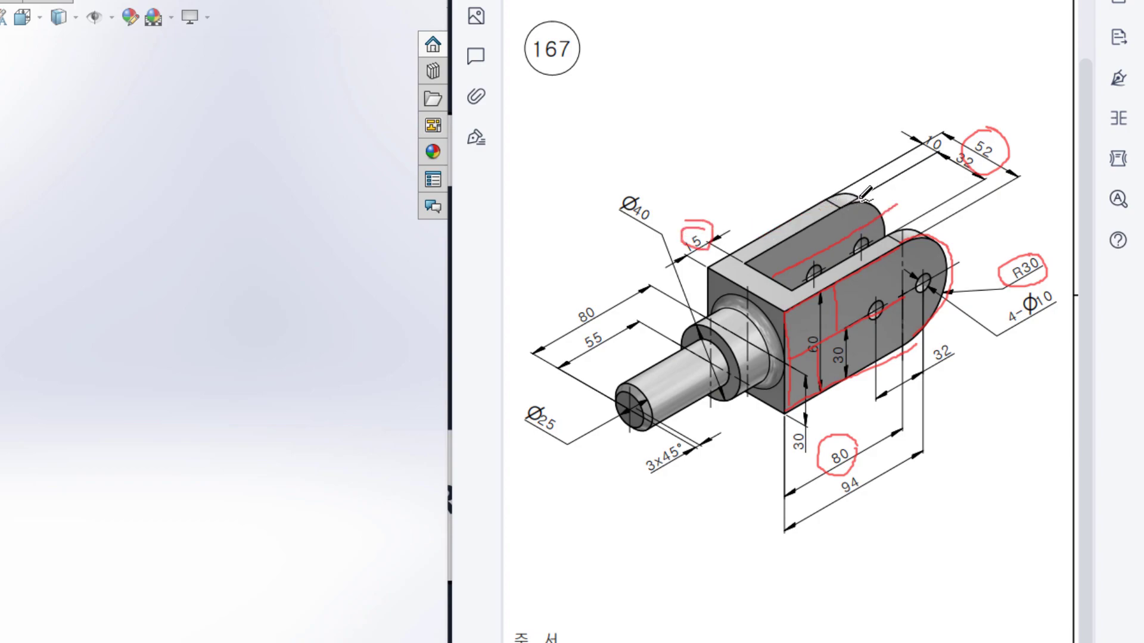
drag(833, 209, 751, 259)
drag(922, 218, 798, 285)
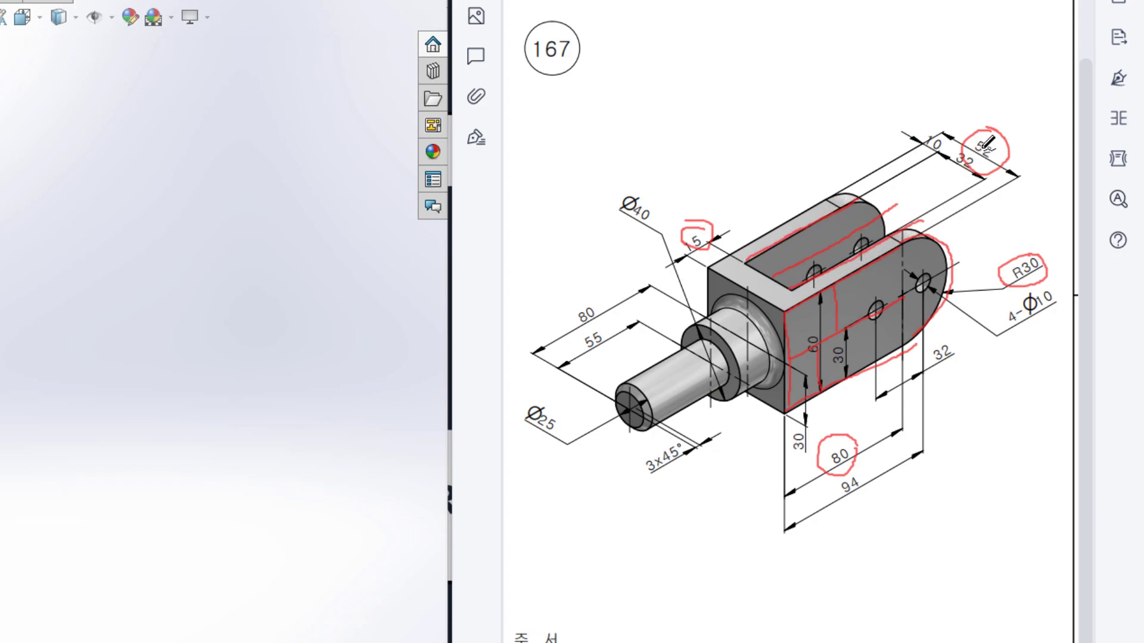
Circle 32, mark the left ear and slot edge on the block top, then undo the markups
mouse_move(950, 156)
mouse_down()
mouse_move(977, 176)
mouse_move(956, 148)
mouse_up()
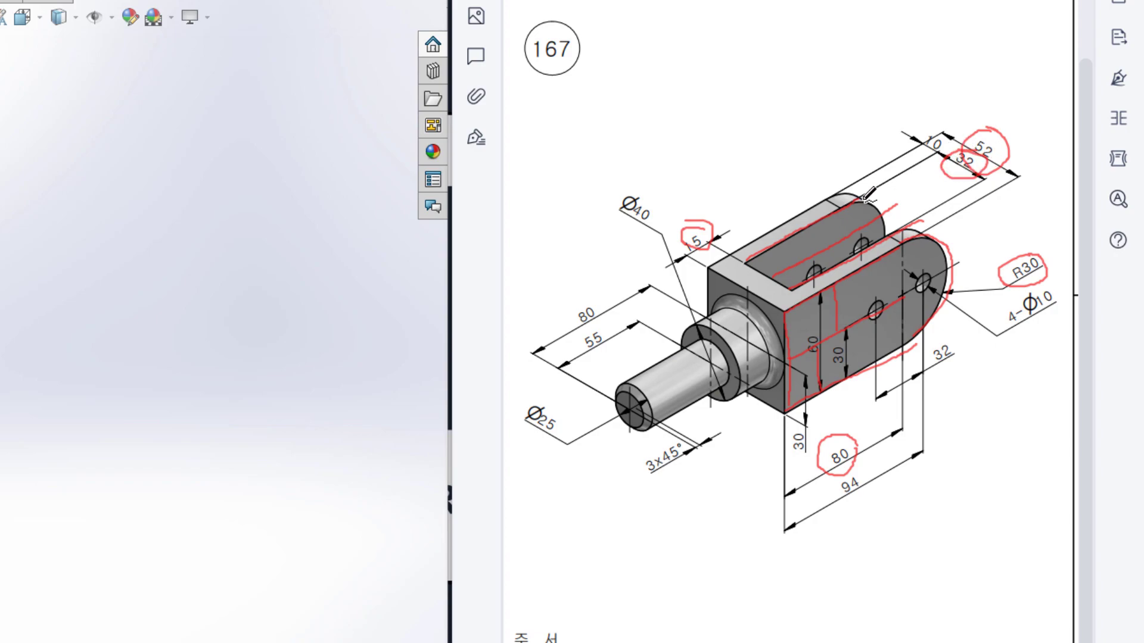
drag(836, 198, 857, 249)
mouse_move(749, 258)
mouse_down()
mouse_move(798, 280)
mouse_move(866, 199)
mouse_move(889, 189)
mouse_move(879, 188)
mouse_move(895, 208)
mouse_up()
key(ctrl+z)
key(ctrl+z)
key(ctrl+z)
key(ctrl+z)
key(ctrl+z)
key(ctrl+z)
key(ctrl+z)
key(ctrl+z)
key(ctrl+z)
key(ctrl+z)
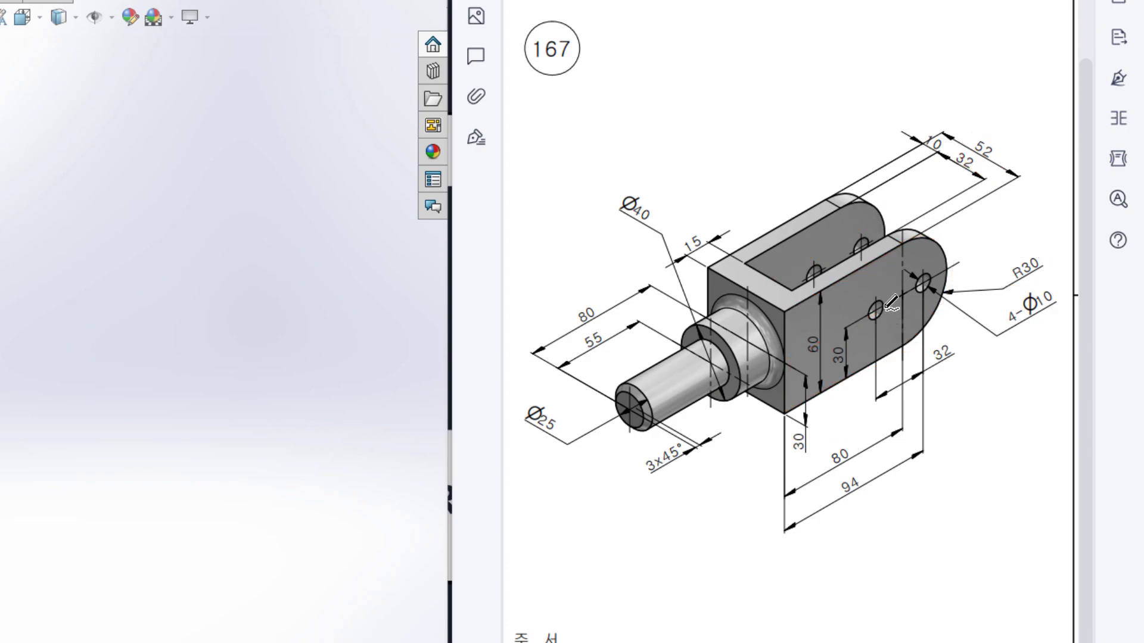
Circle the two side holes, the 4-Φ10 callout, 94 and 32 in red, then clear the marks
mouse_move(884, 305)
mouse_down()
mouse_move(860, 300)
mouse_move(868, 317)
mouse_move(880, 316)
mouse_move(868, 303)
mouse_move(928, 276)
mouse_up()
mouse_move(1044, 282)
mouse_down()
mouse_move(1000, 296)
mouse_move(1040, 324)
mouse_move(1013, 285)
mouse_up()
mouse_move(936, 276)
mouse_down()
mouse_move(916, 289)
mouse_move(951, 277)
mouse_up()
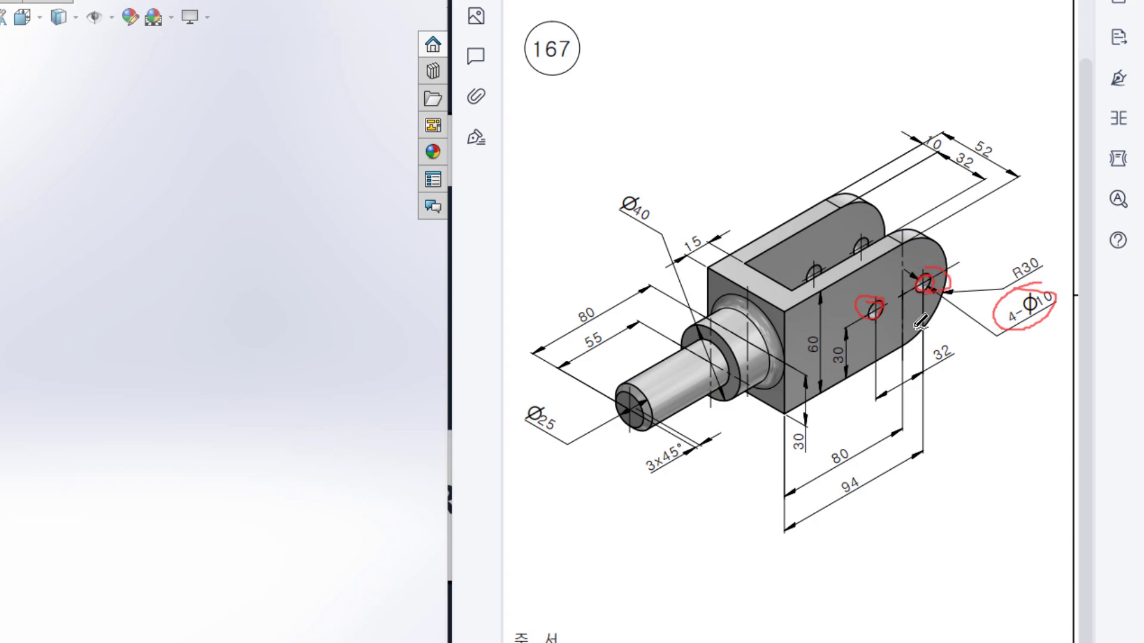
mouse_move(862, 472)
mouse_down()
mouse_move(828, 494)
mouse_move(850, 504)
mouse_move(856, 466)
mouse_up()
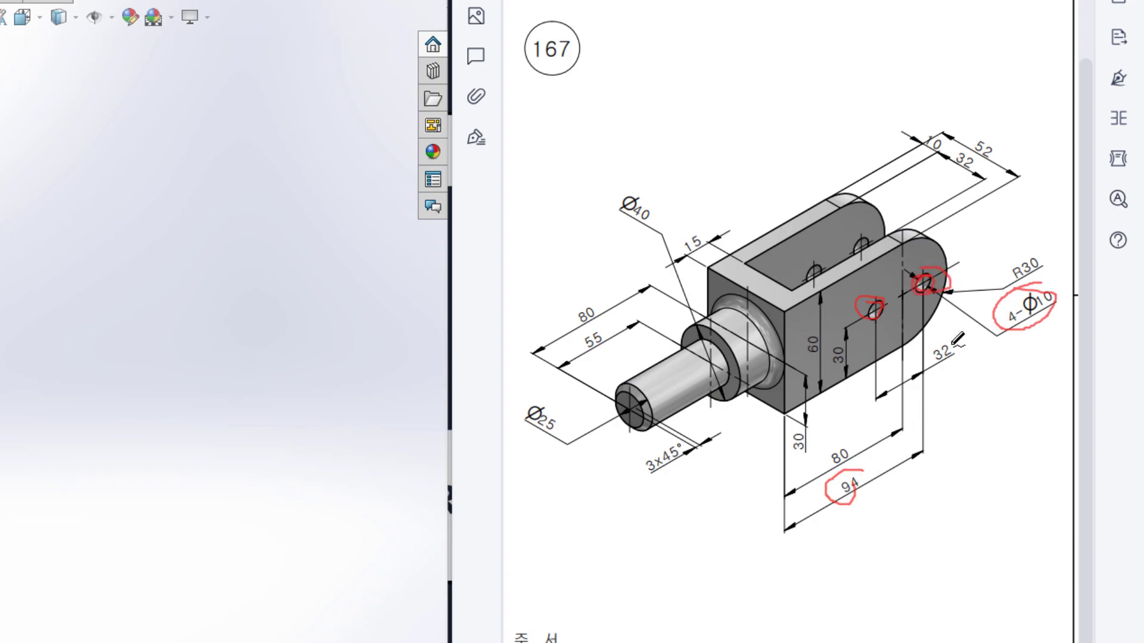
mouse_move(947, 338)
mouse_down()
mouse_move(936, 370)
mouse_move(952, 345)
mouse_up()
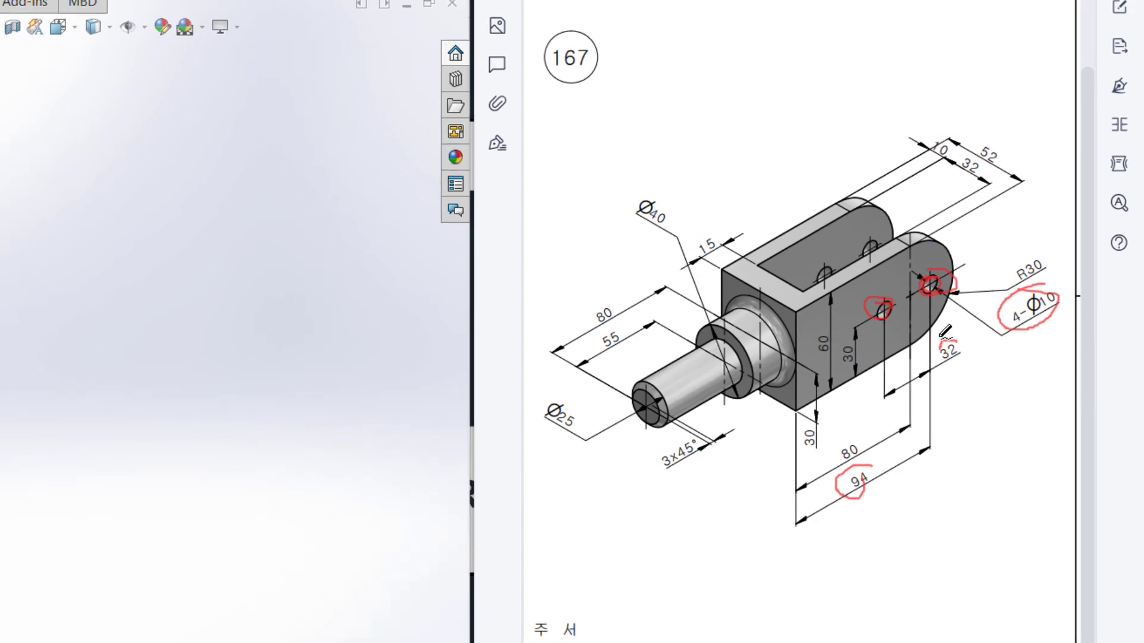
key(Escape)
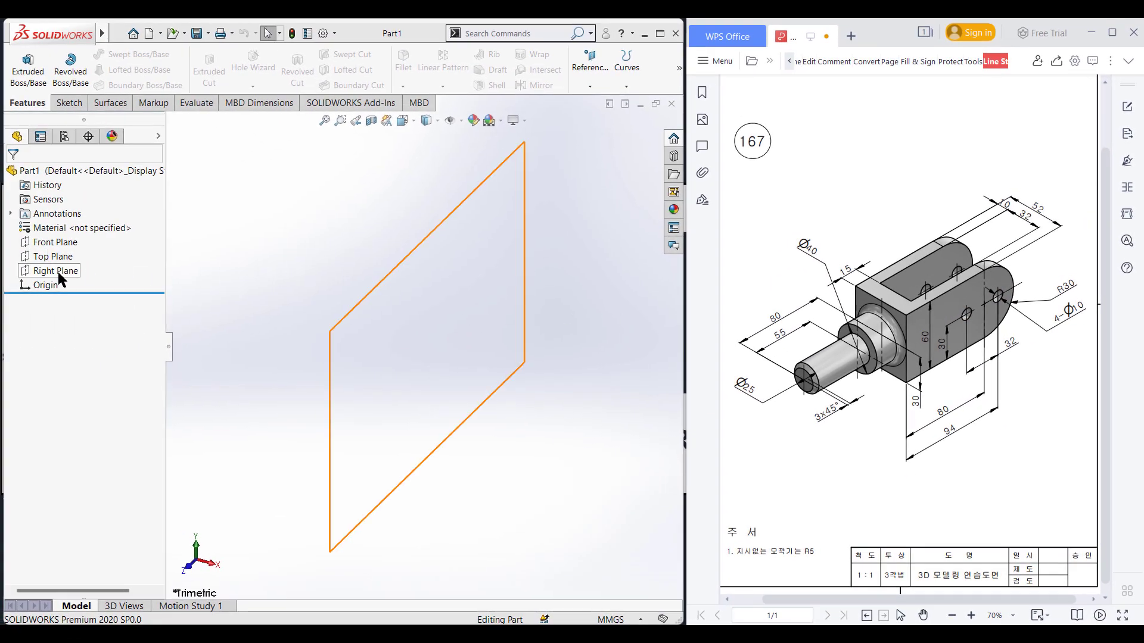
Start a sketch on the Right Plane and draw an 80 mm centerline from the origin
right_click(54, 271)
click(70, 256)
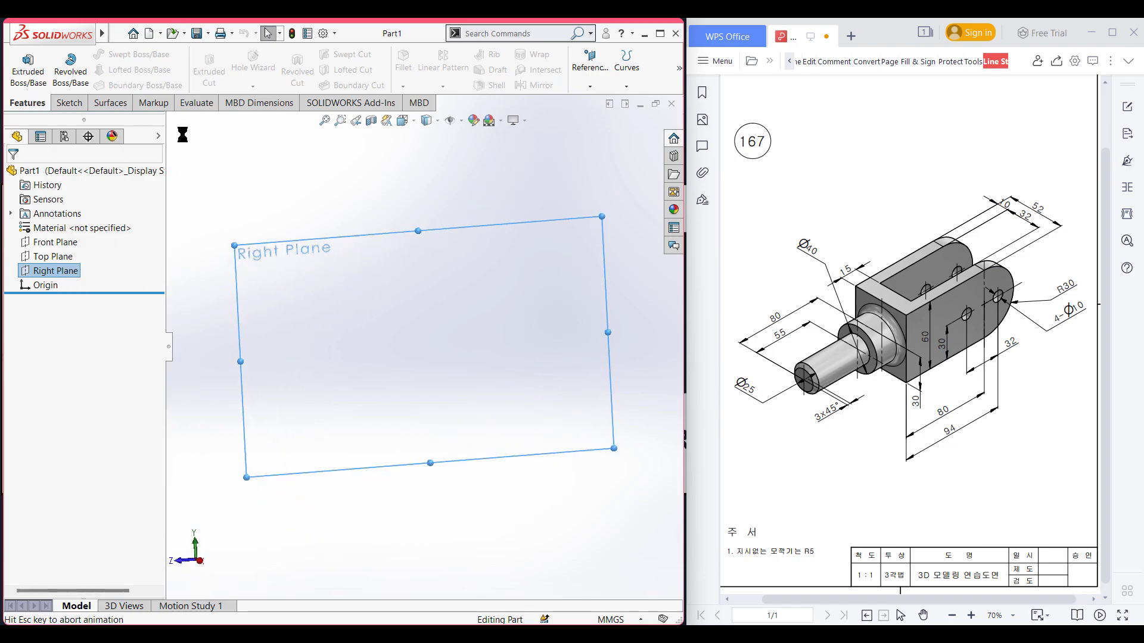
click(126, 56)
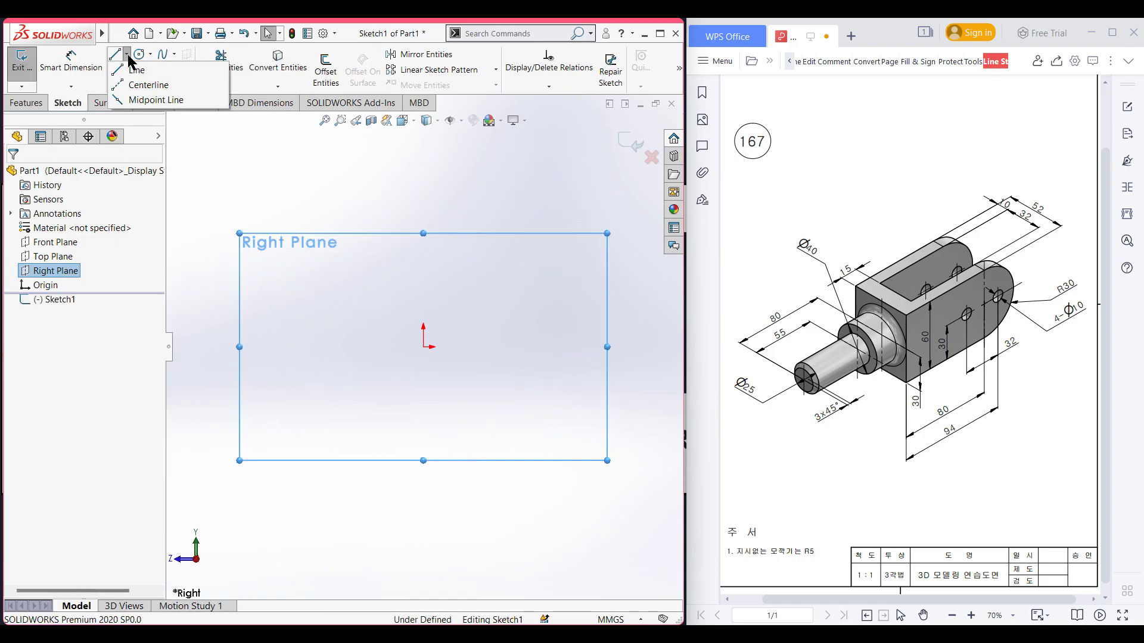
click(143, 85)
click(424, 348)
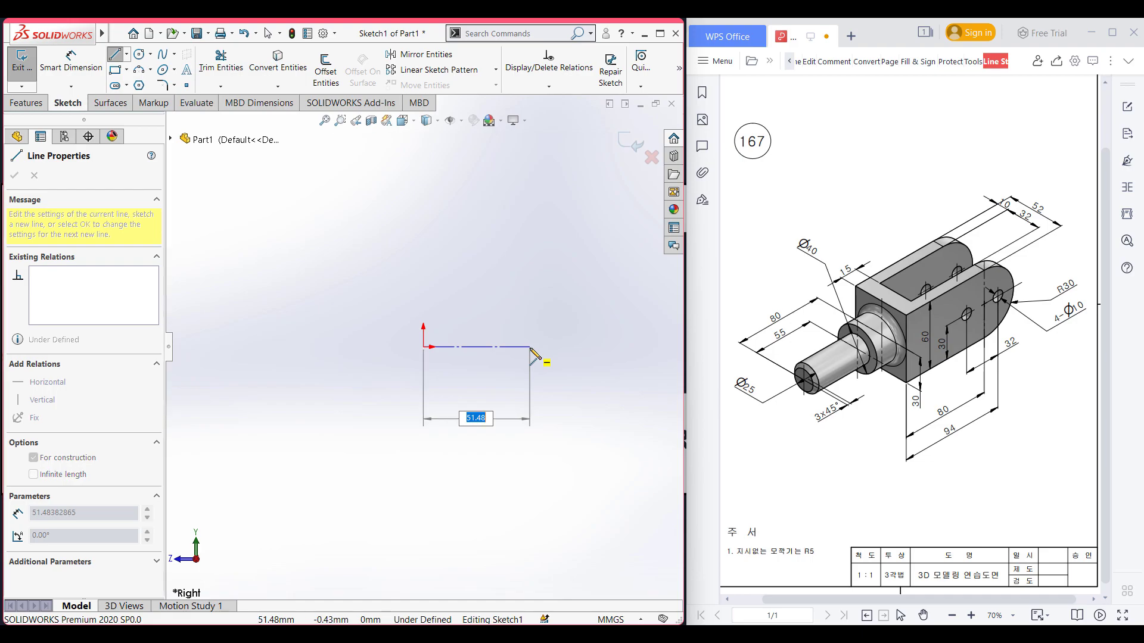
text(80)
key(Return)
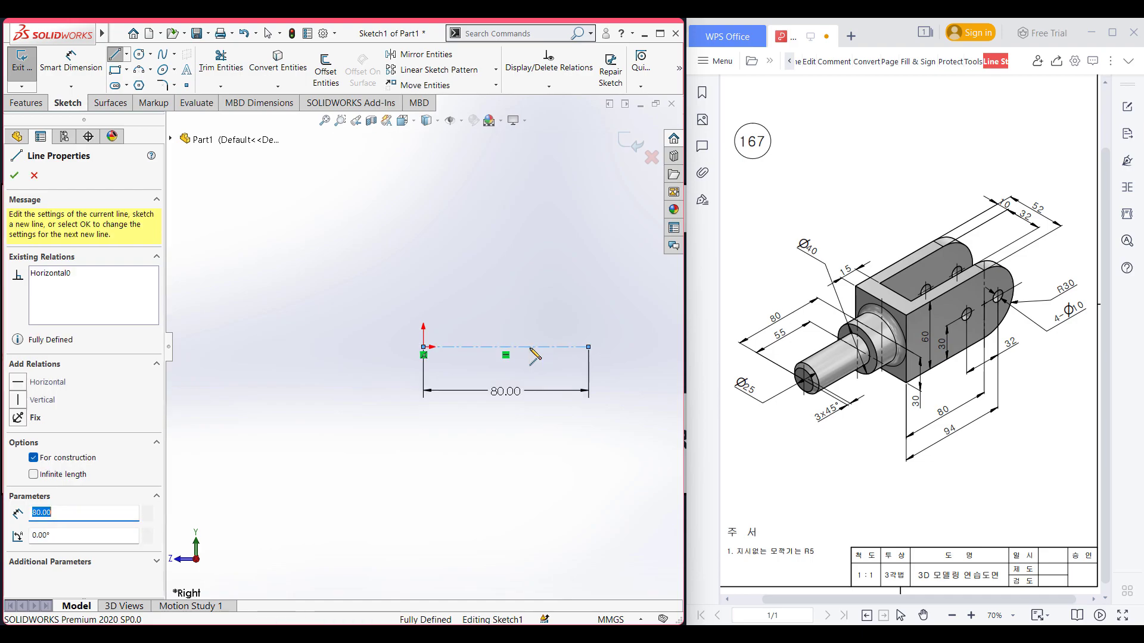
key(Escape)
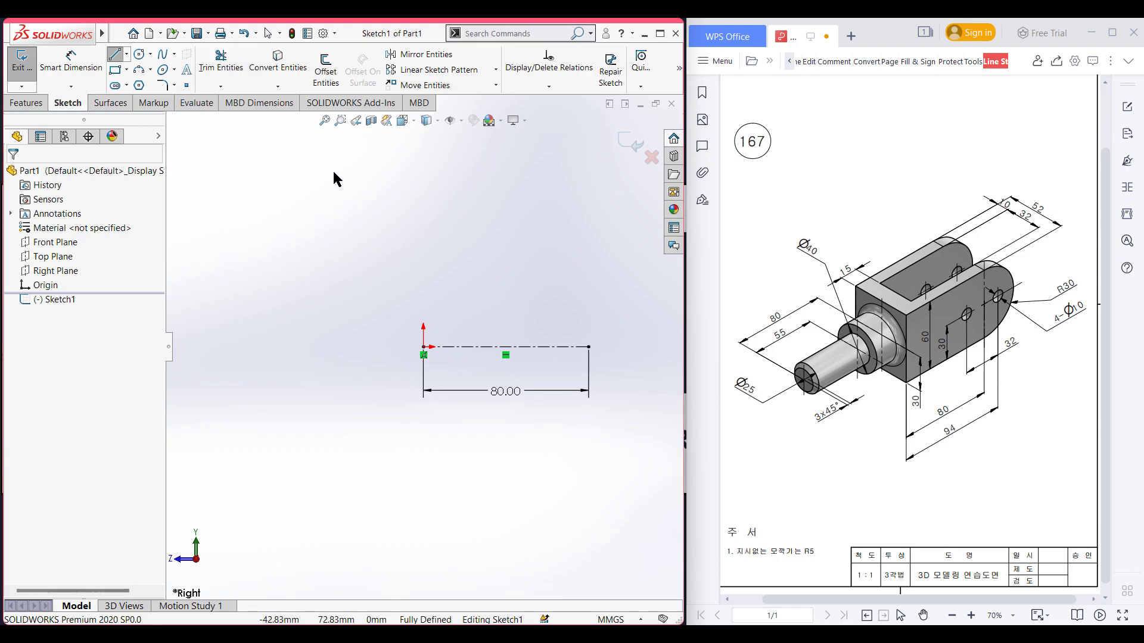
Offset the centerline 30 mm bi-directionally with arc-capped ends to form the slot
click(325, 68)
click(494, 346)
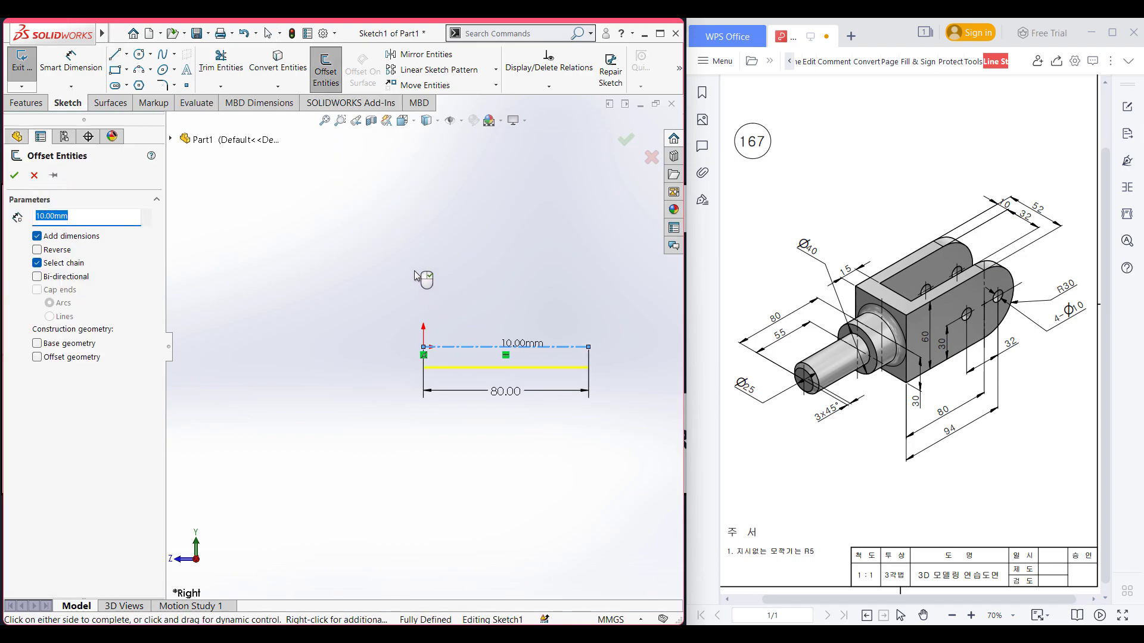
text(30)
key(Return)
click(37, 277)
click(37, 290)
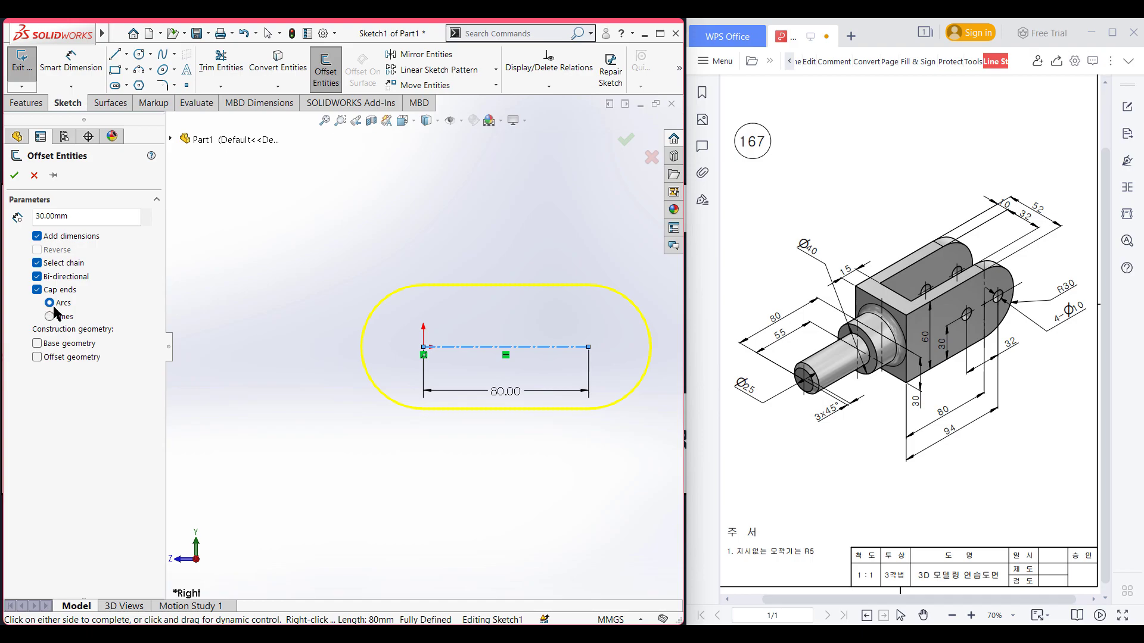
click(13, 175)
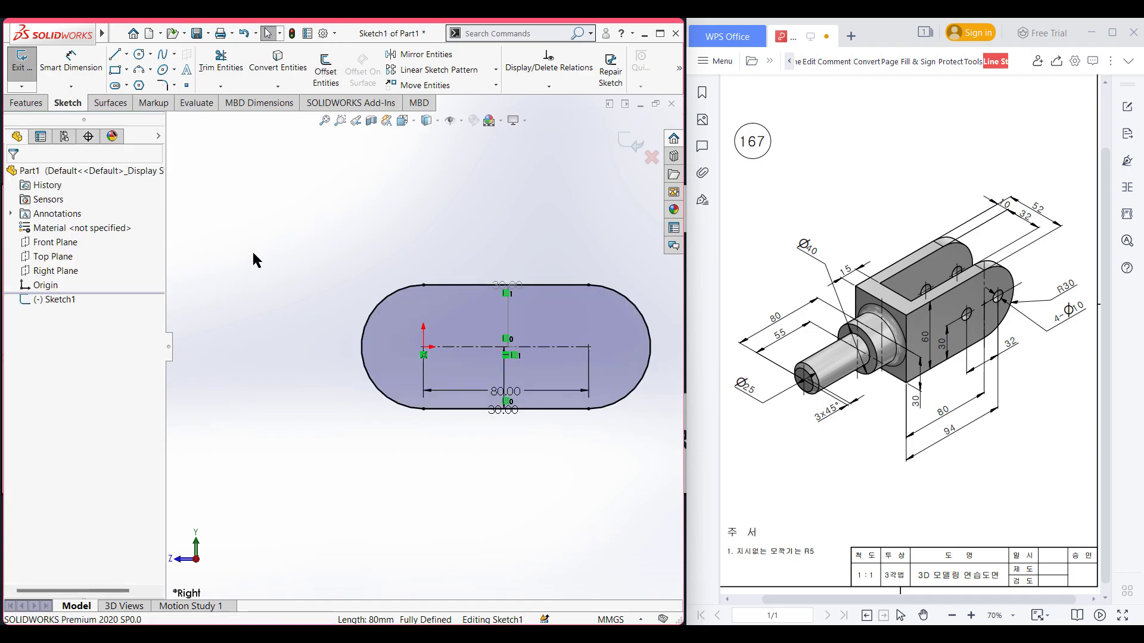
Draw a vertical line across the slot at the left arc's tangent points
click(114, 54)
click(423, 285)
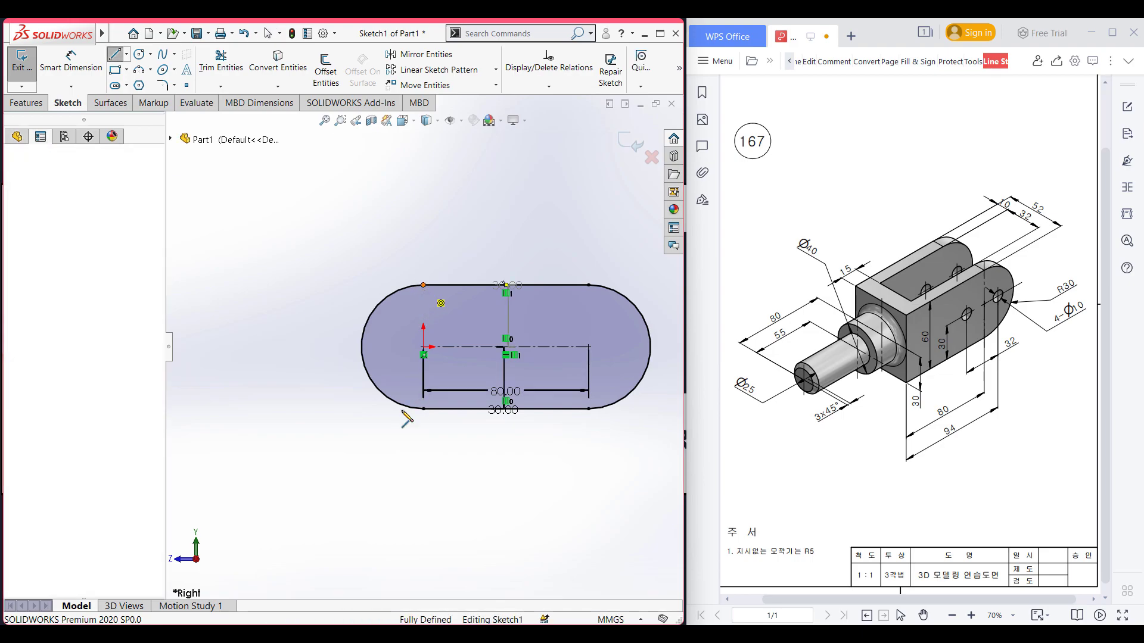
click(423, 408)
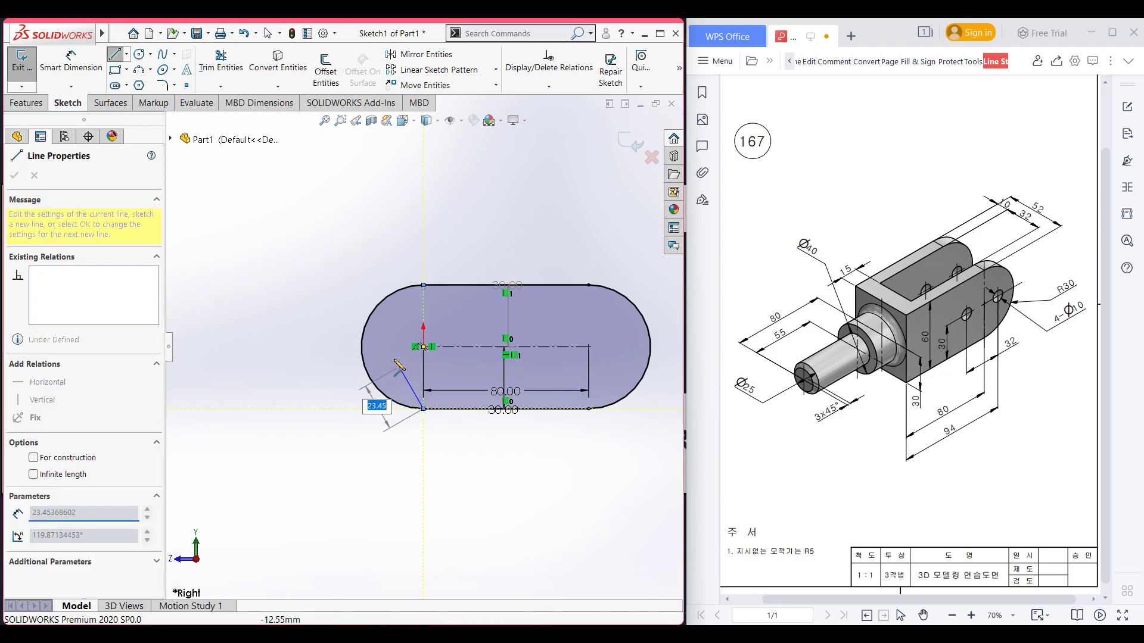
key(Escape)
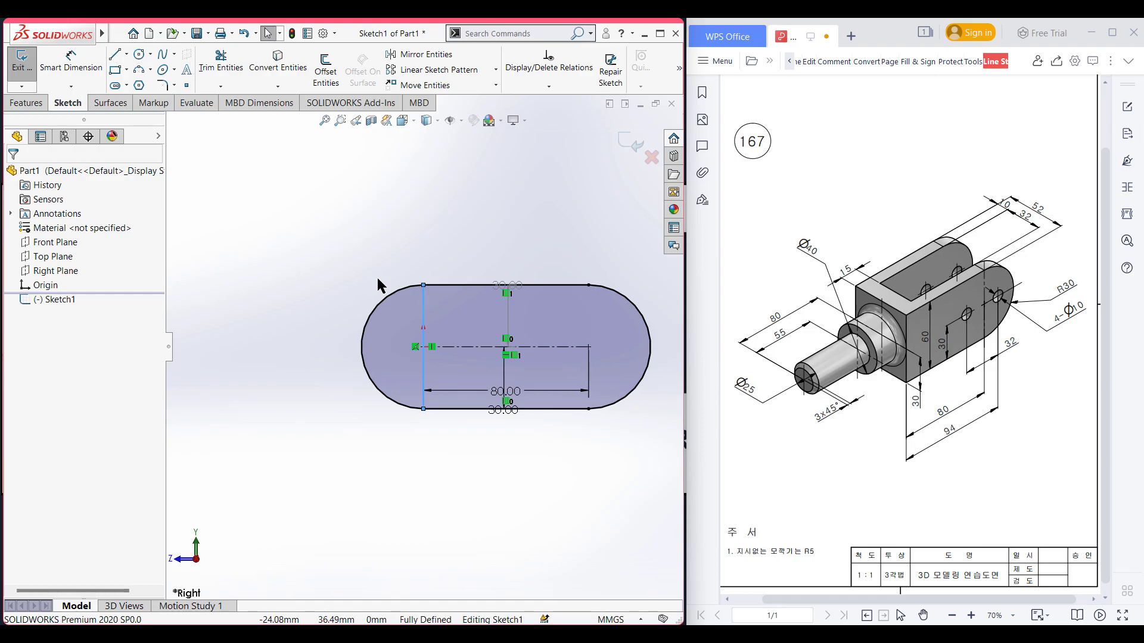
click(424, 332)
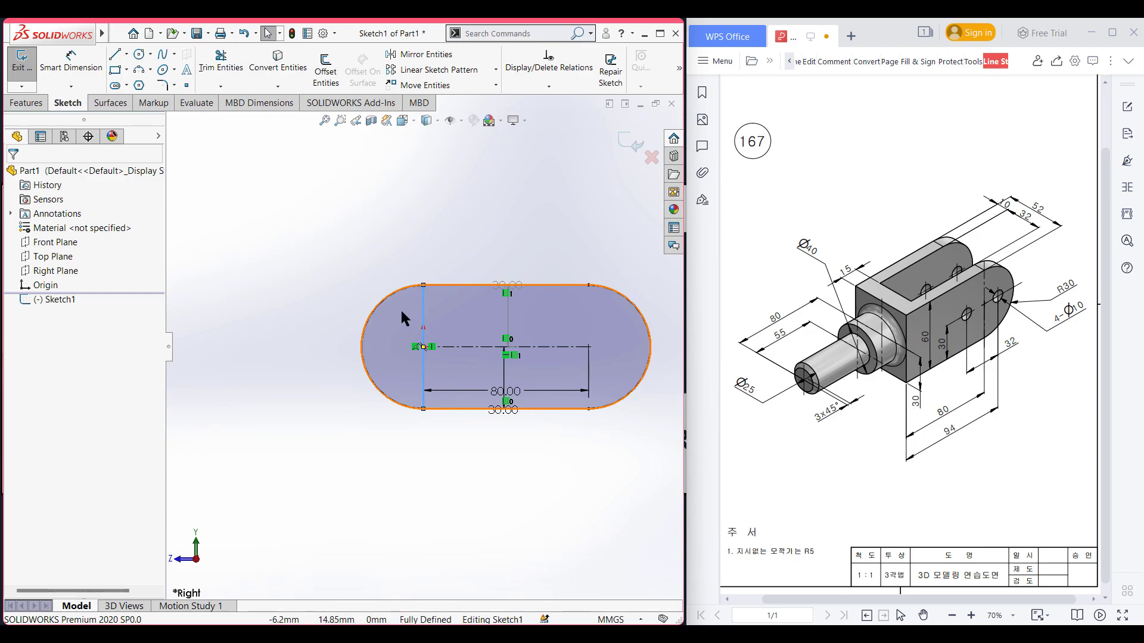
Try an R30 radius dimension on the right arc and discard the redundant dimension
click(87, 74)
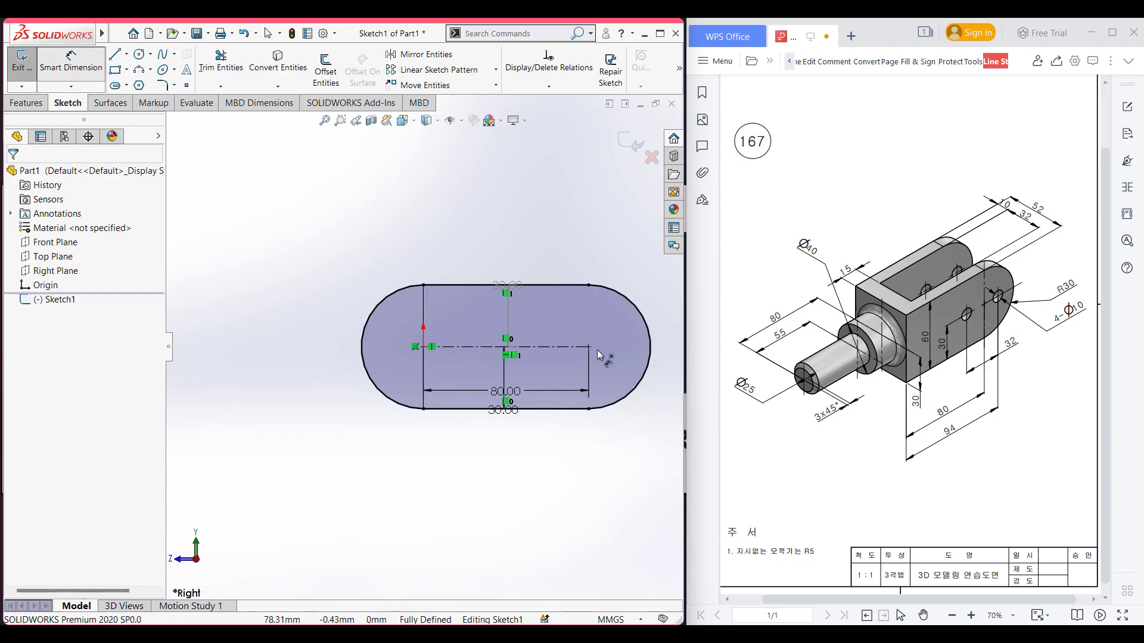
click(626, 302)
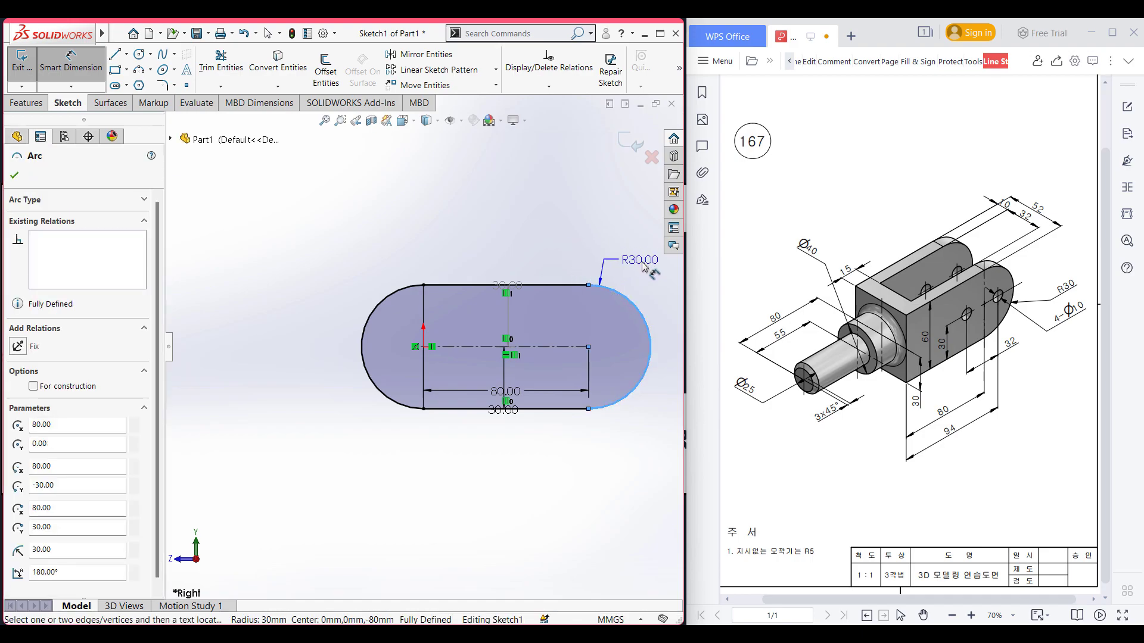
click(653, 271)
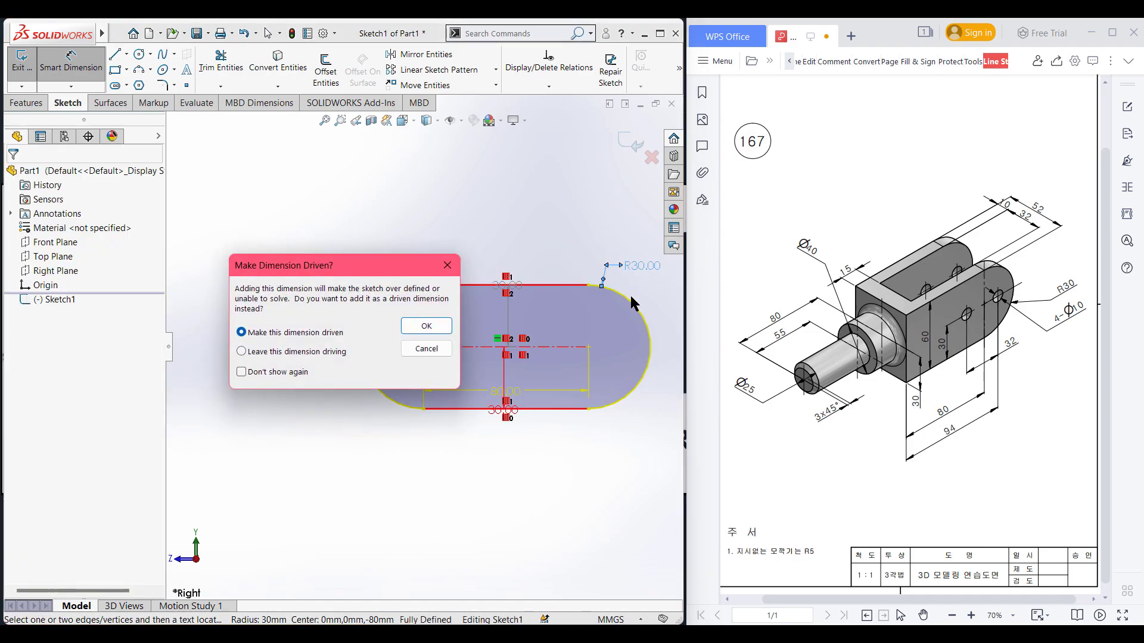
click(435, 350)
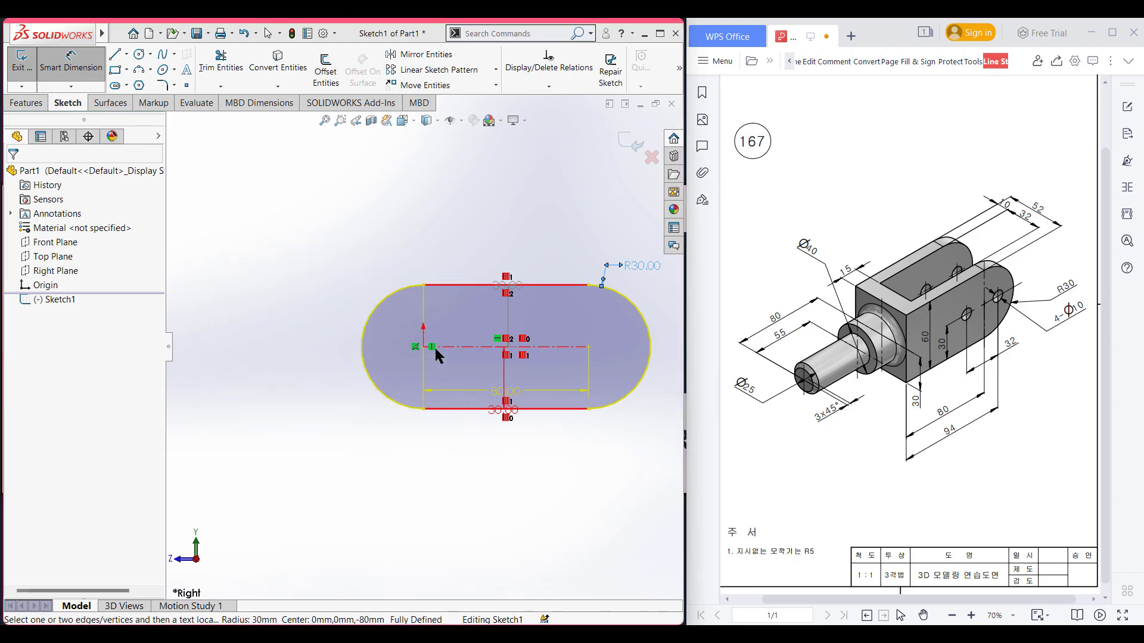
Trim away the slot's left arc, leaving a straight left end
right_drag(314, 248, 294, 299)
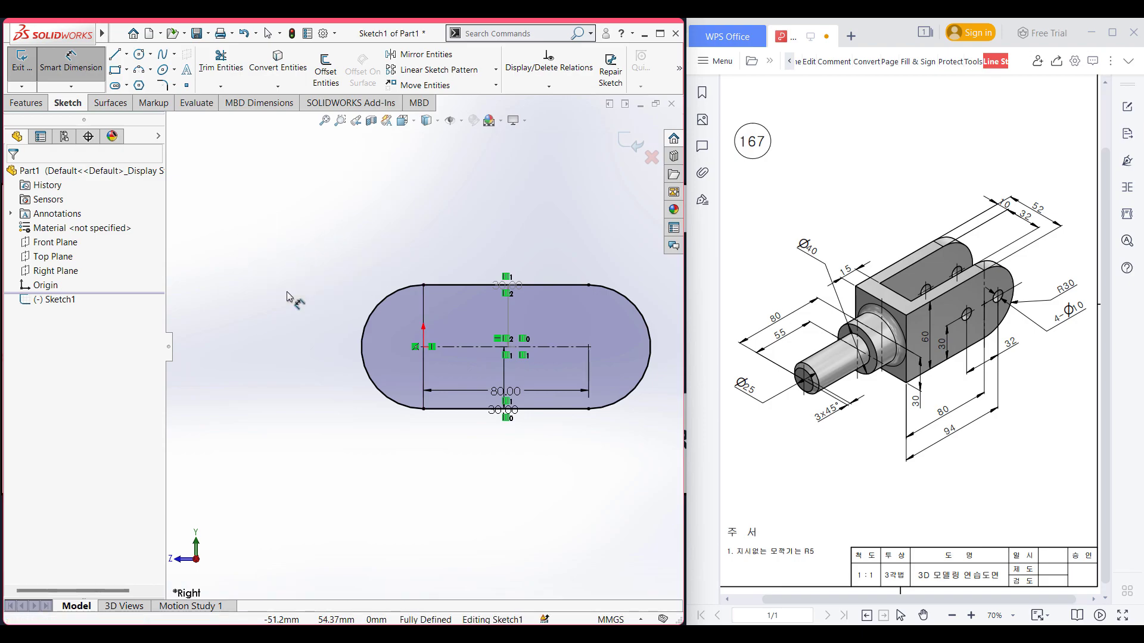
mouse_move(360, 301)
mouse_down()
mouse_move(386, 336)
mouse_move(398, 304)
mouse_up()
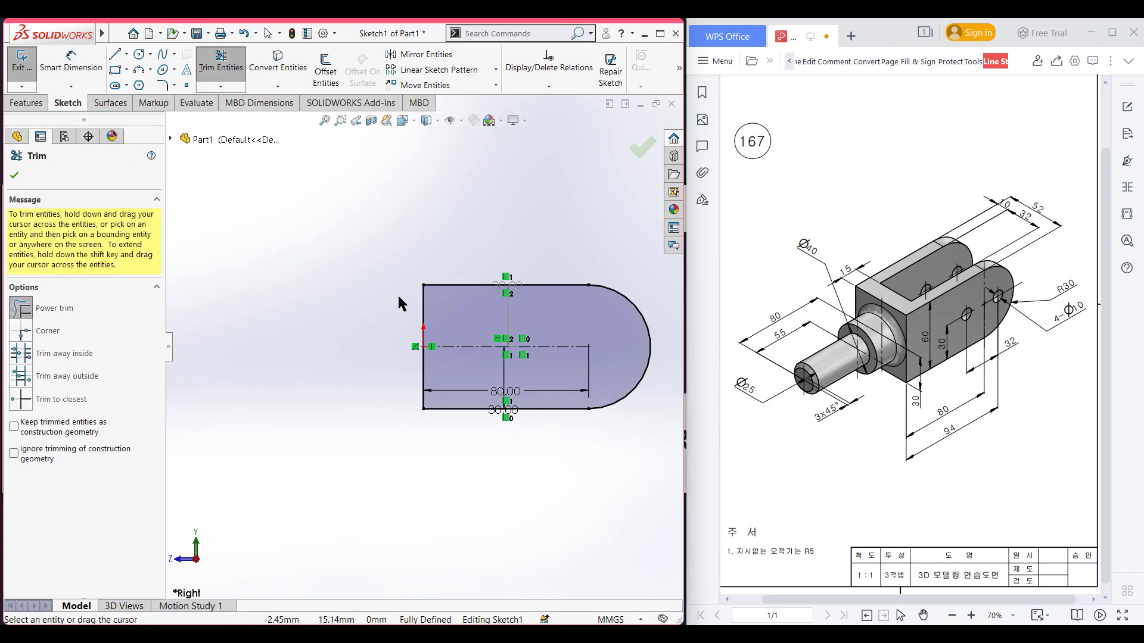
click(14, 178)
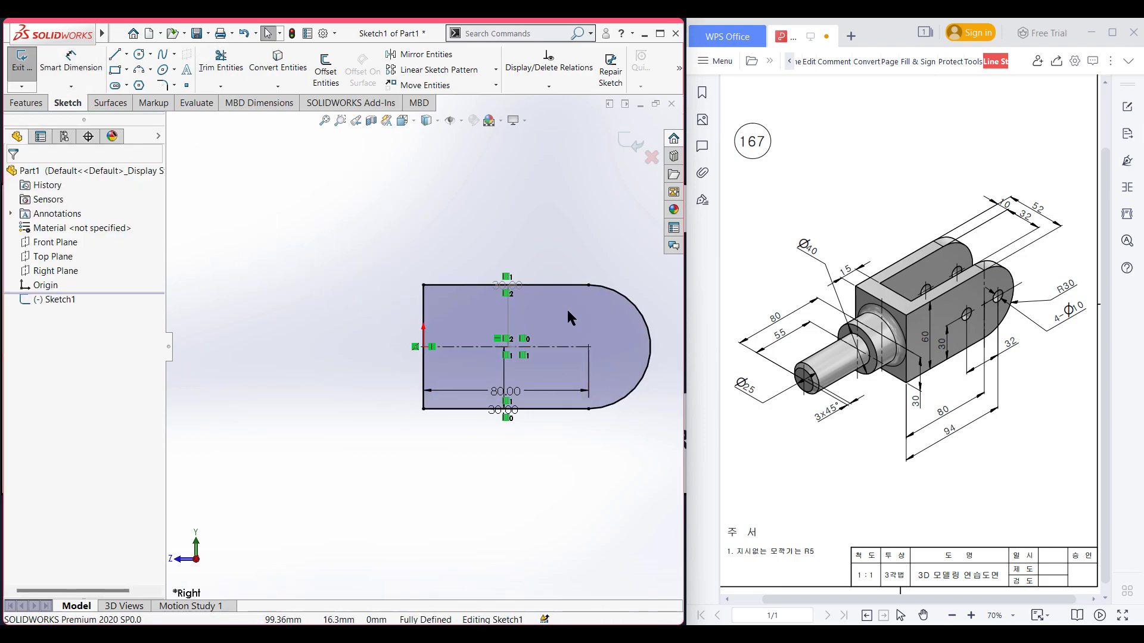
click(140, 55)
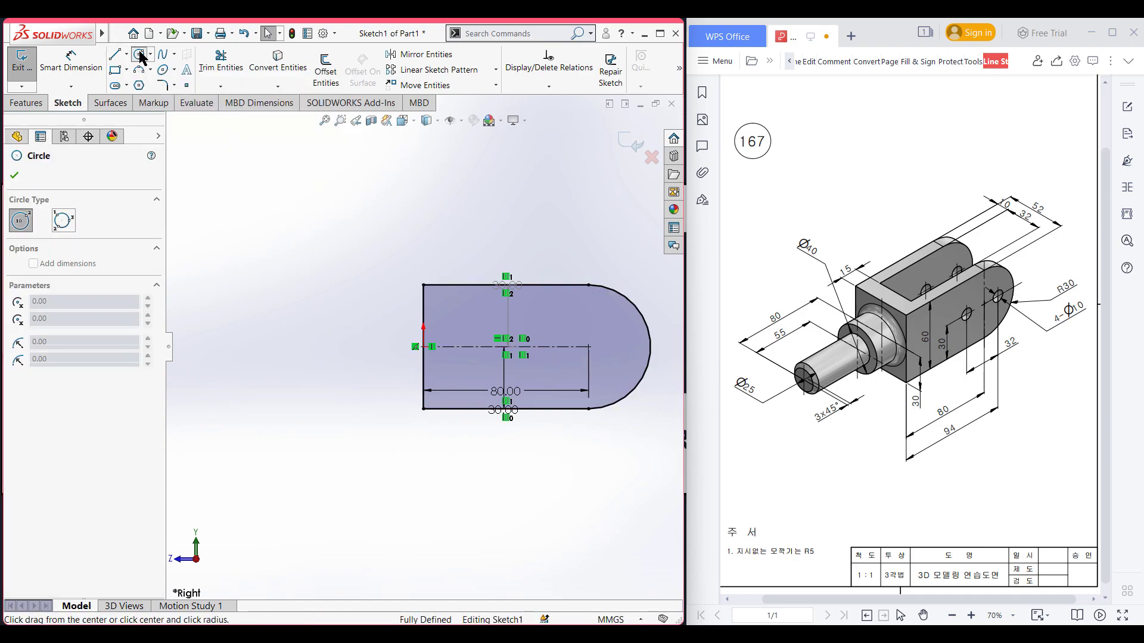
Place two Ø10 circles on the centerline, one at the arc centre and one to its left
click(609, 346)
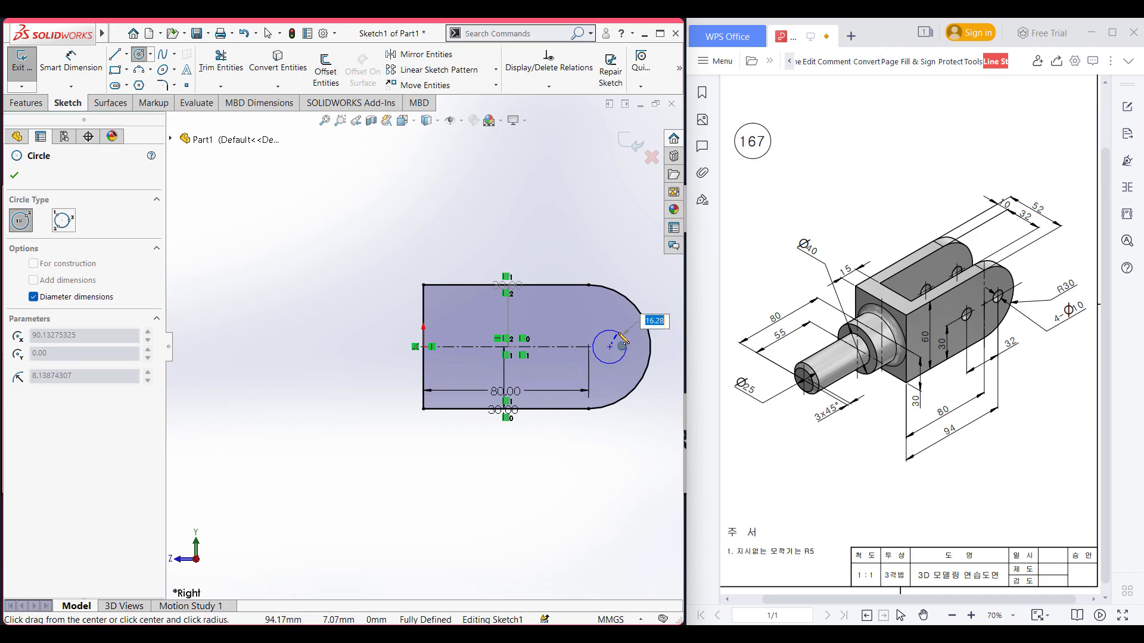
text(10)
key(Return)
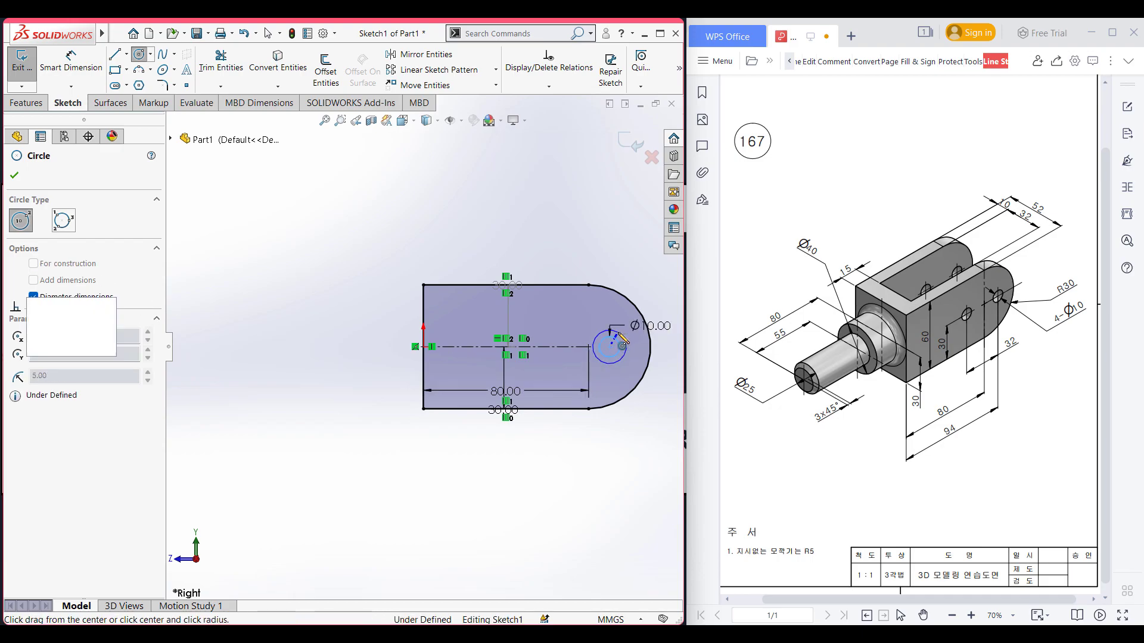
click(548, 346)
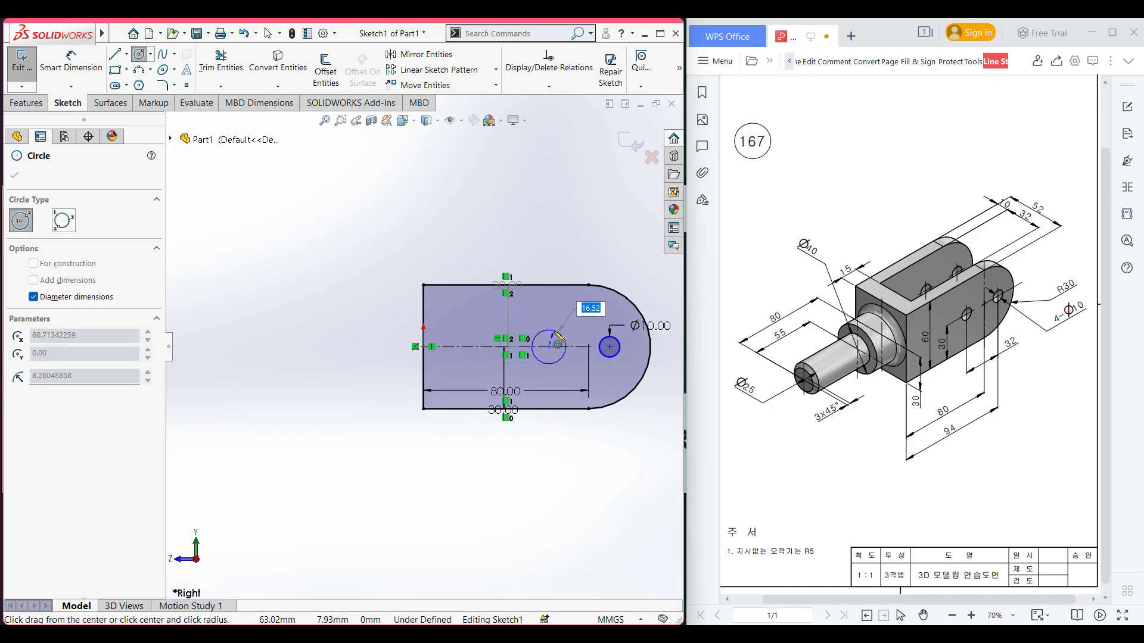
text(10)
key(Return)
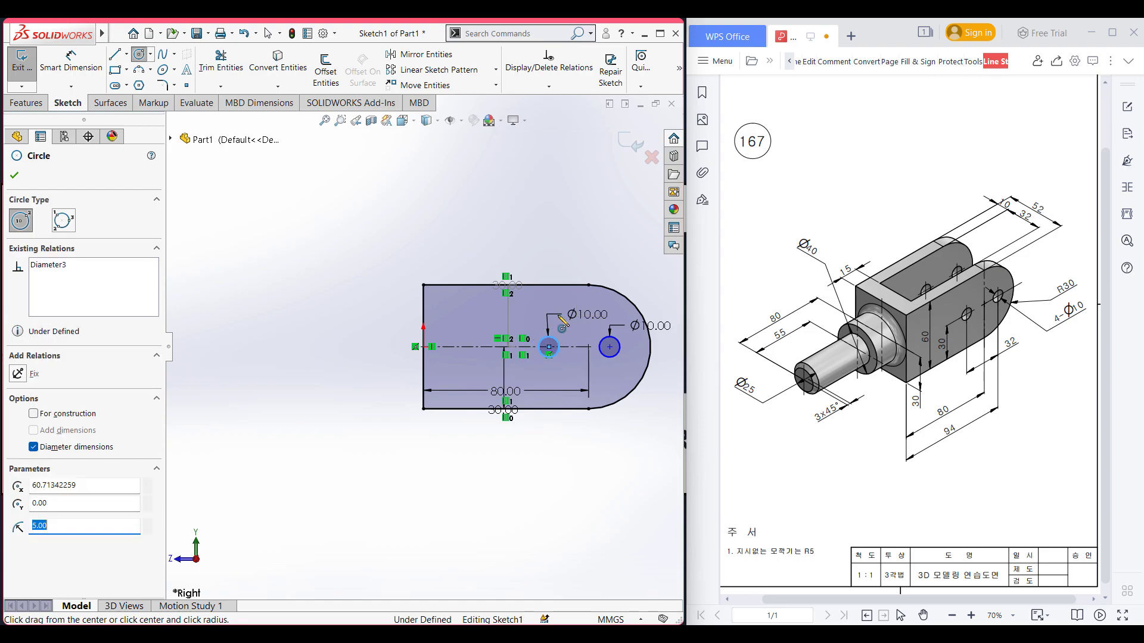
right_drag(516, 215, 513, 177)
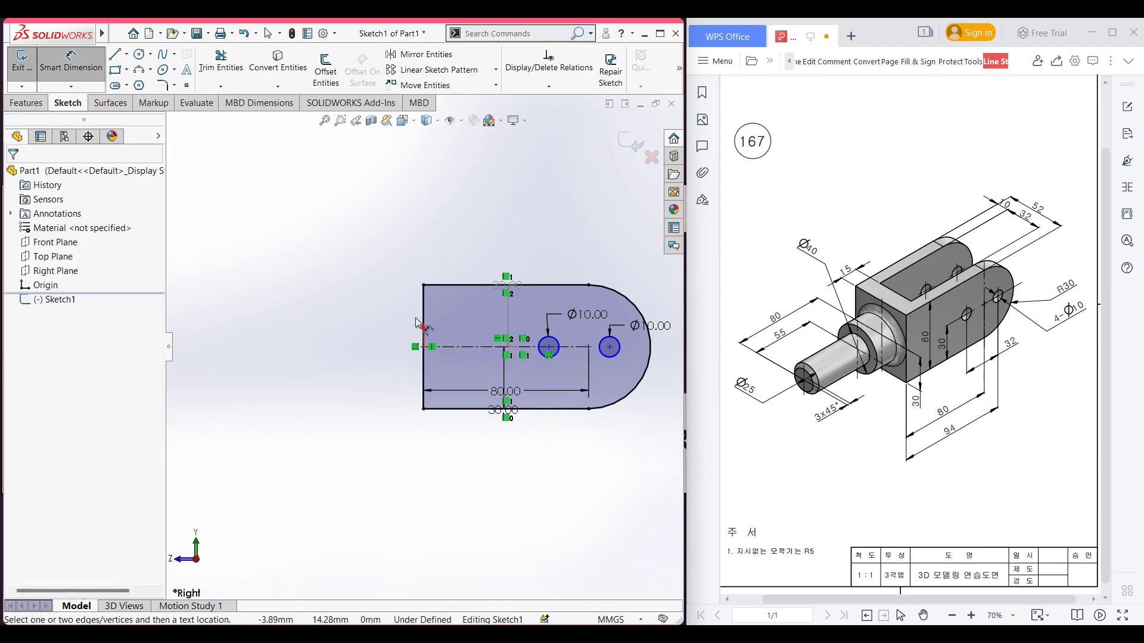
Dimension the right hole 94 from the straight left edge and the two holes 32 apart
click(609, 347)
click(551, 447)
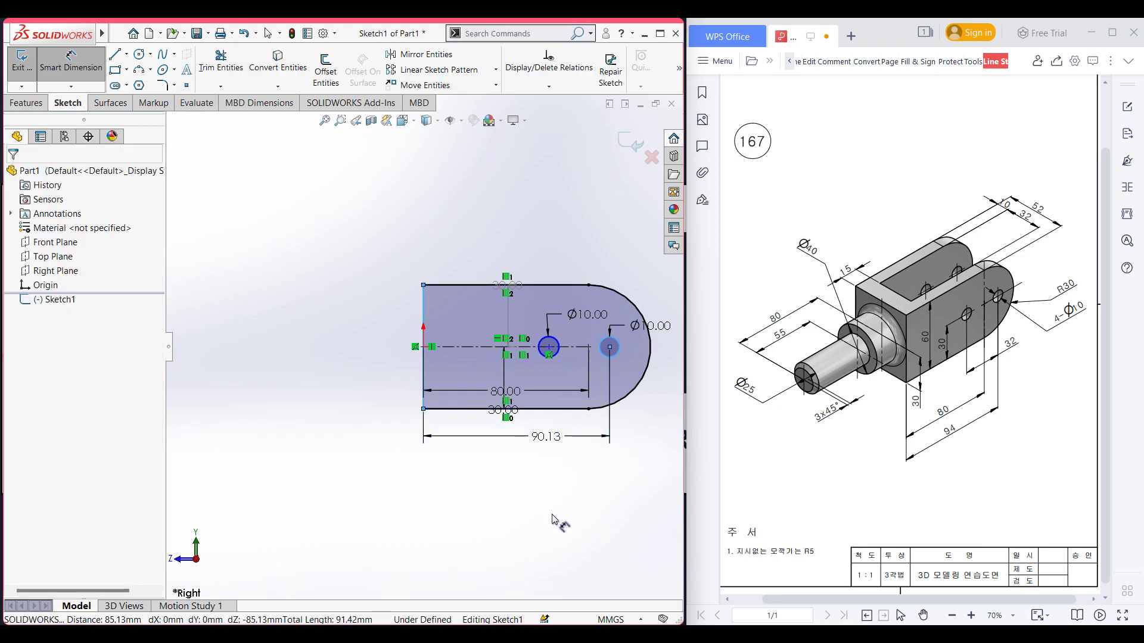
text(94)
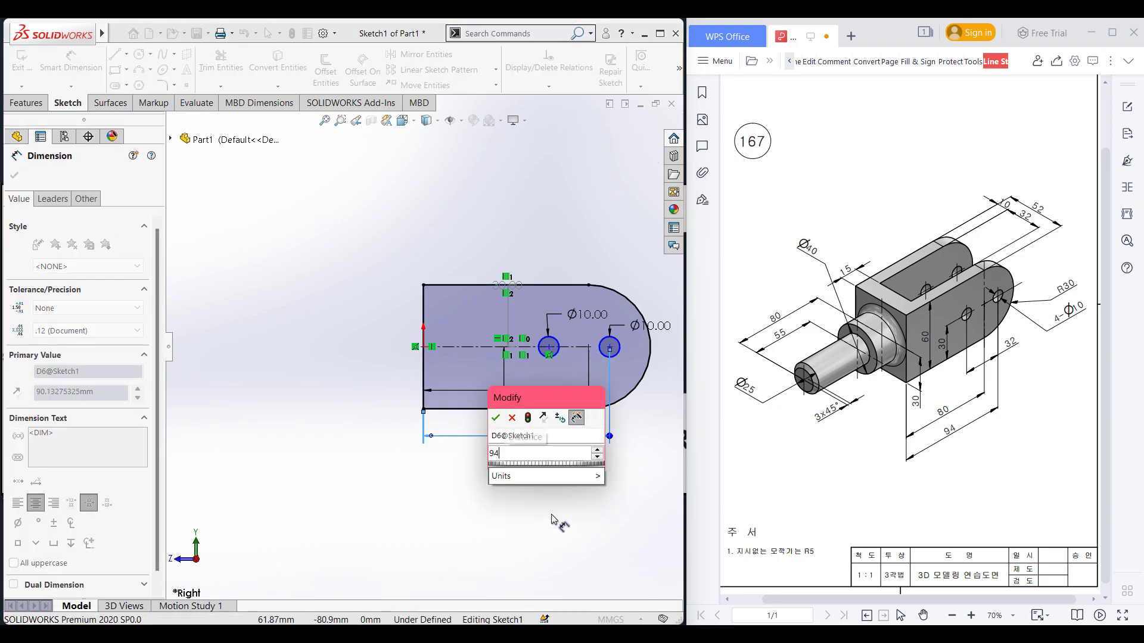
key(Return)
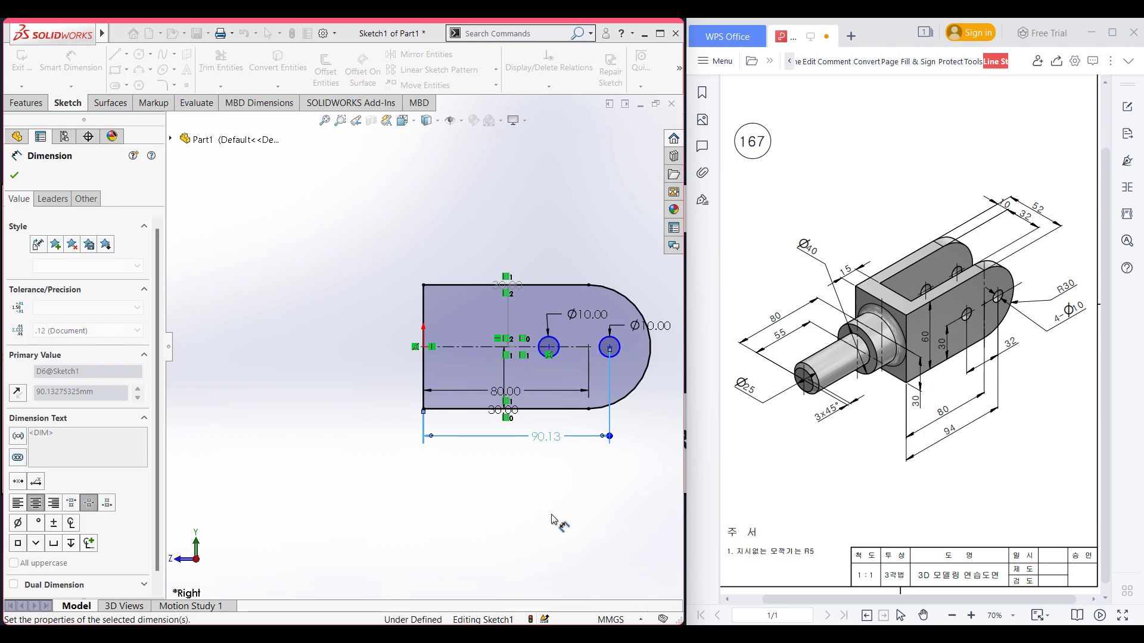
click(558, 354)
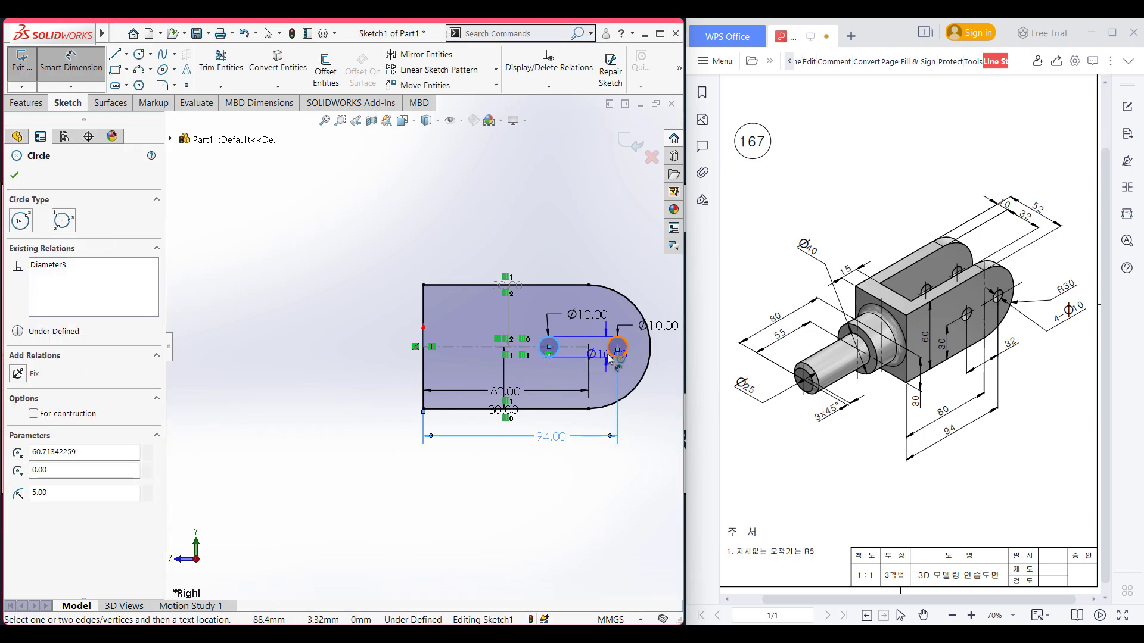
click(616, 356)
click(589, 418)
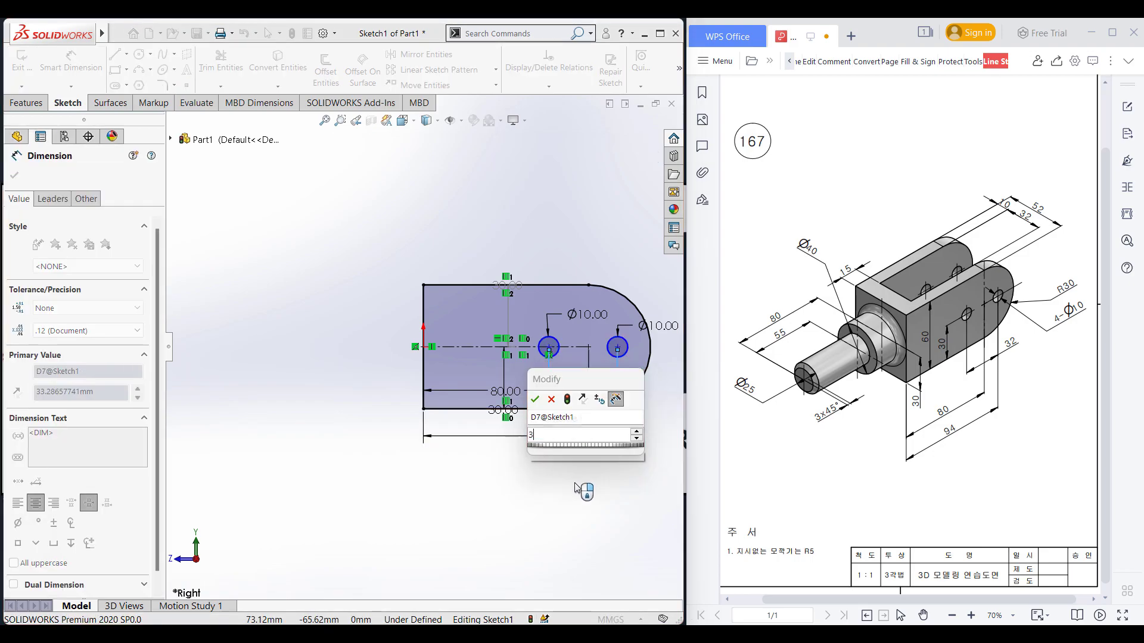
key(Return)
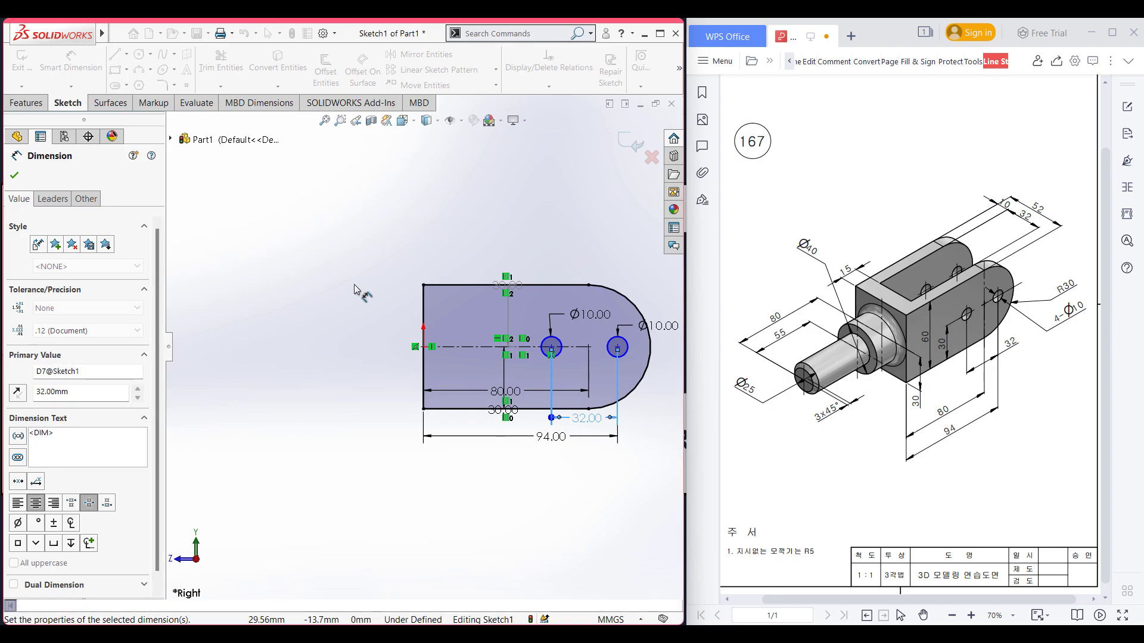
click(14, 176)
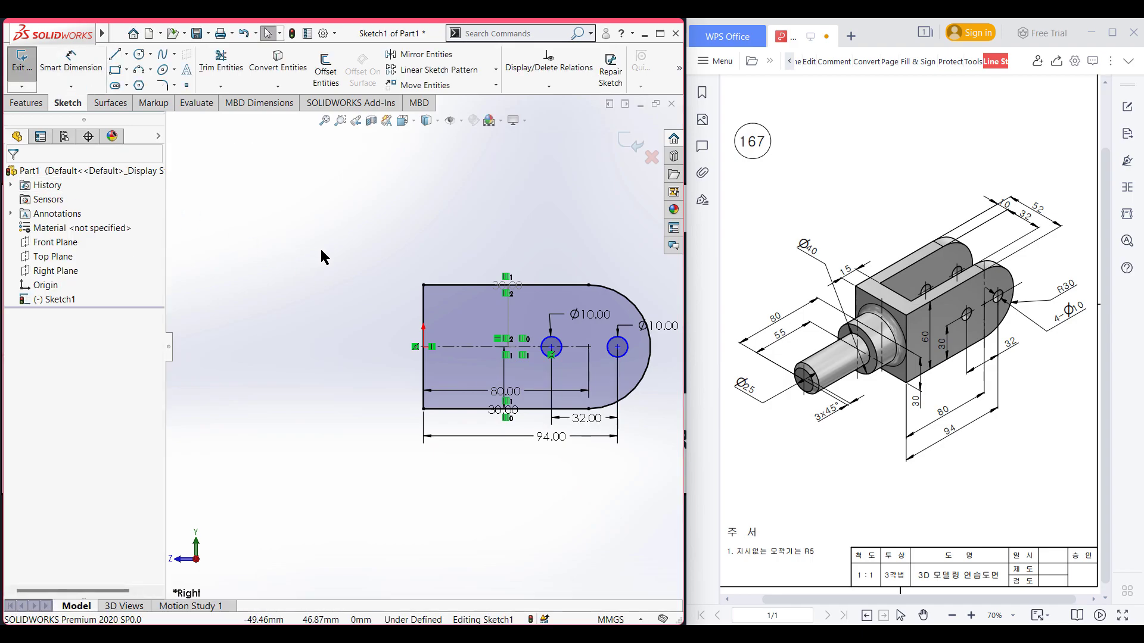
key(ctrl+7)
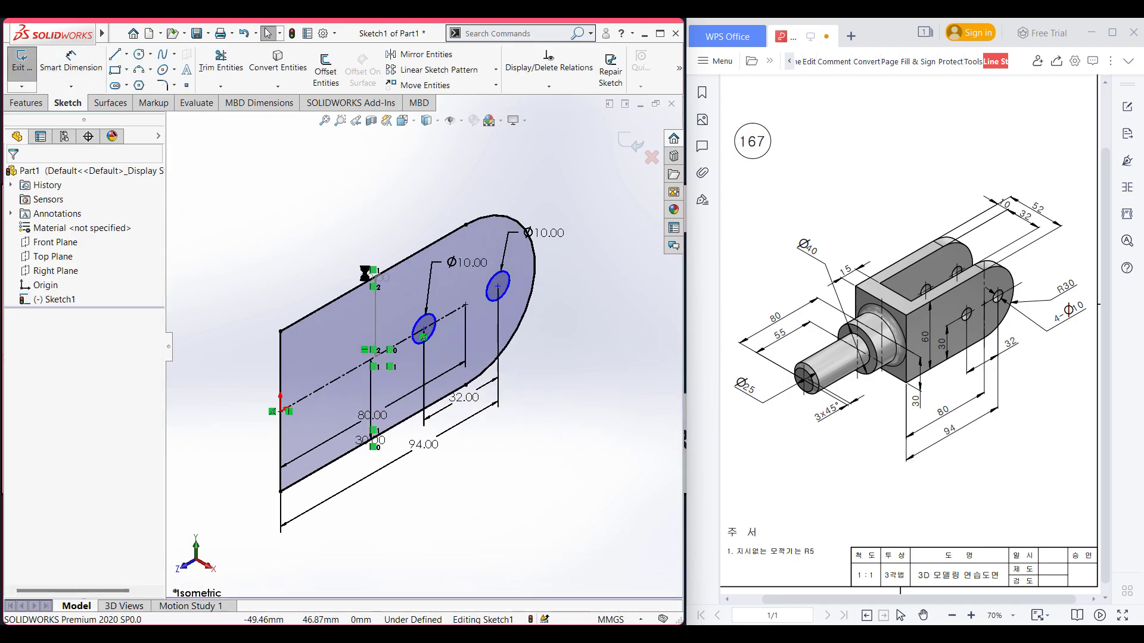
Extrude the D-shaped sketch 52 mm with the Mid Plane end condition
click(27, 103)
click(27, 77)
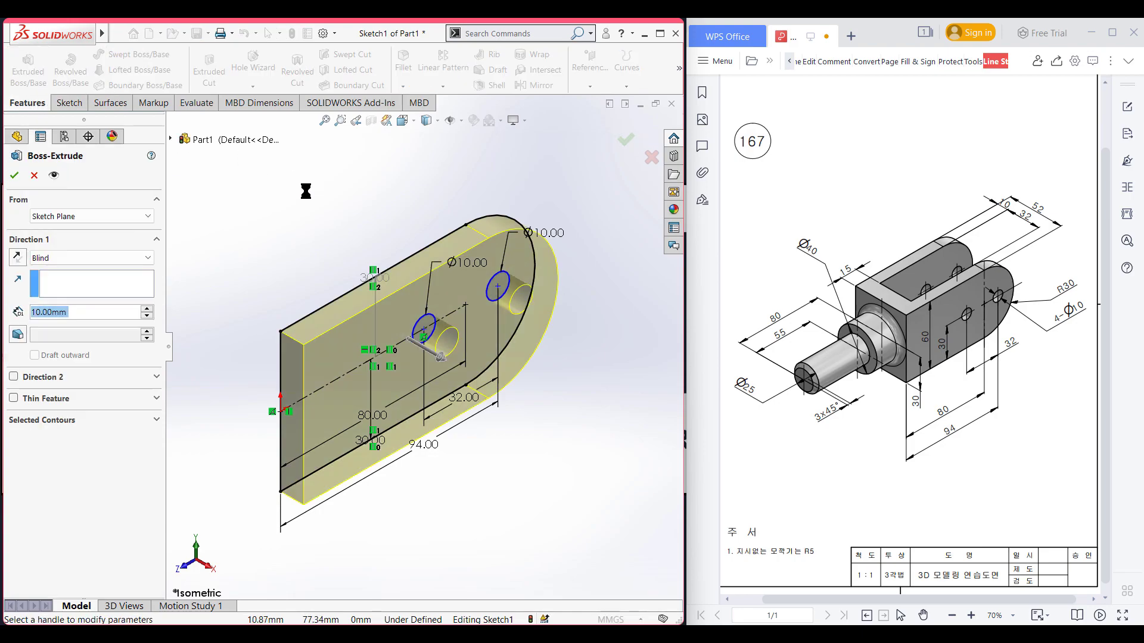
text(52)
key(Return)
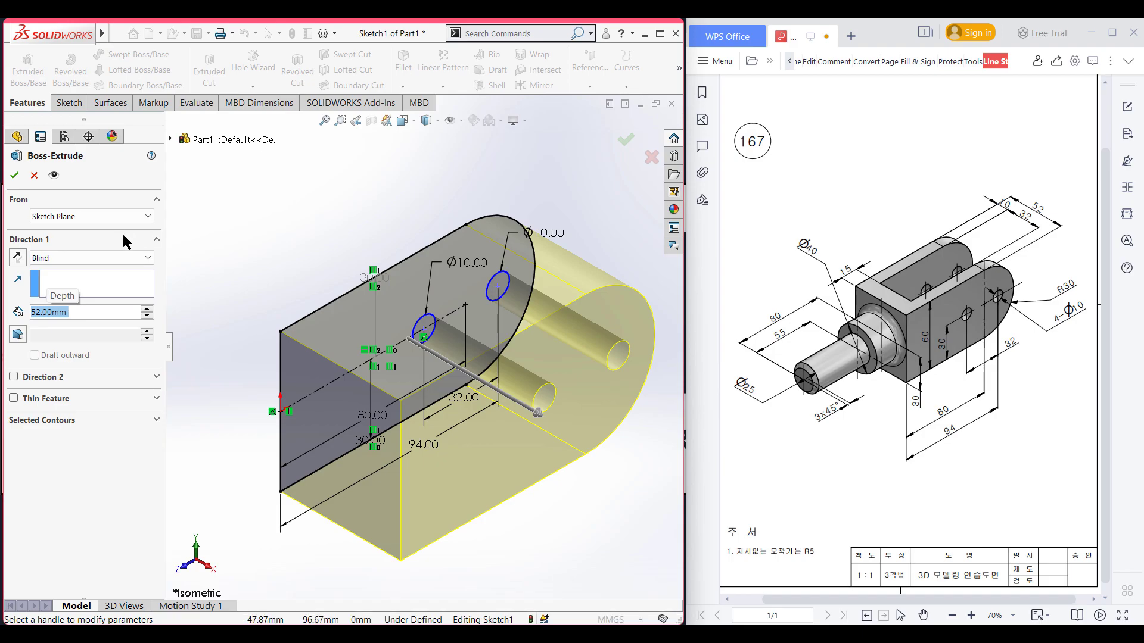
click(97, 263)
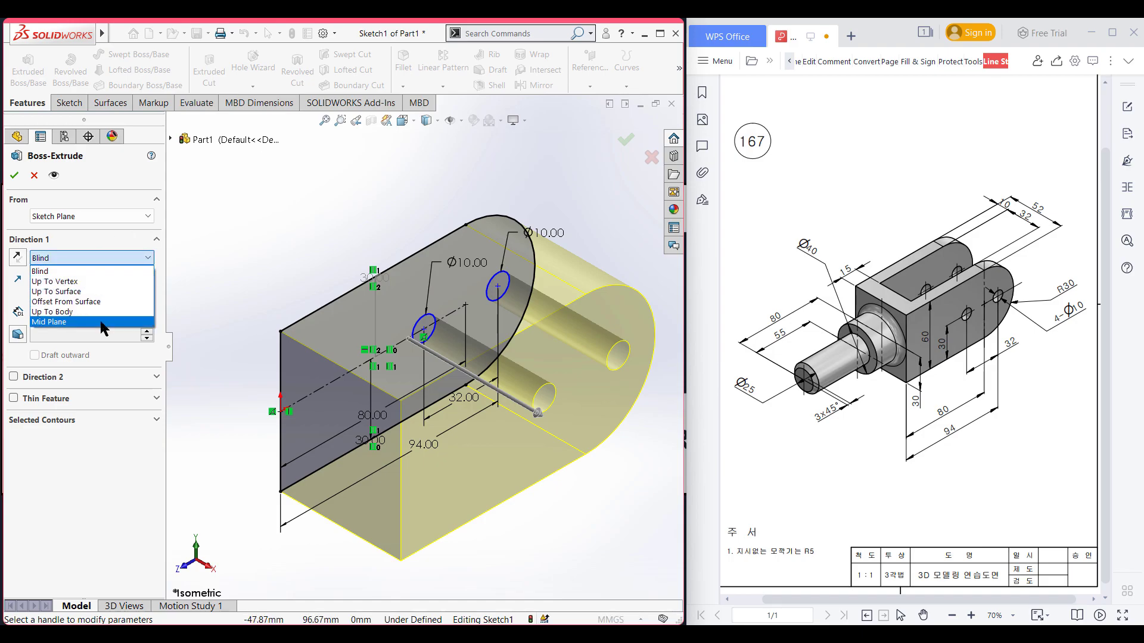
click(89, 321)
click(12, 177)
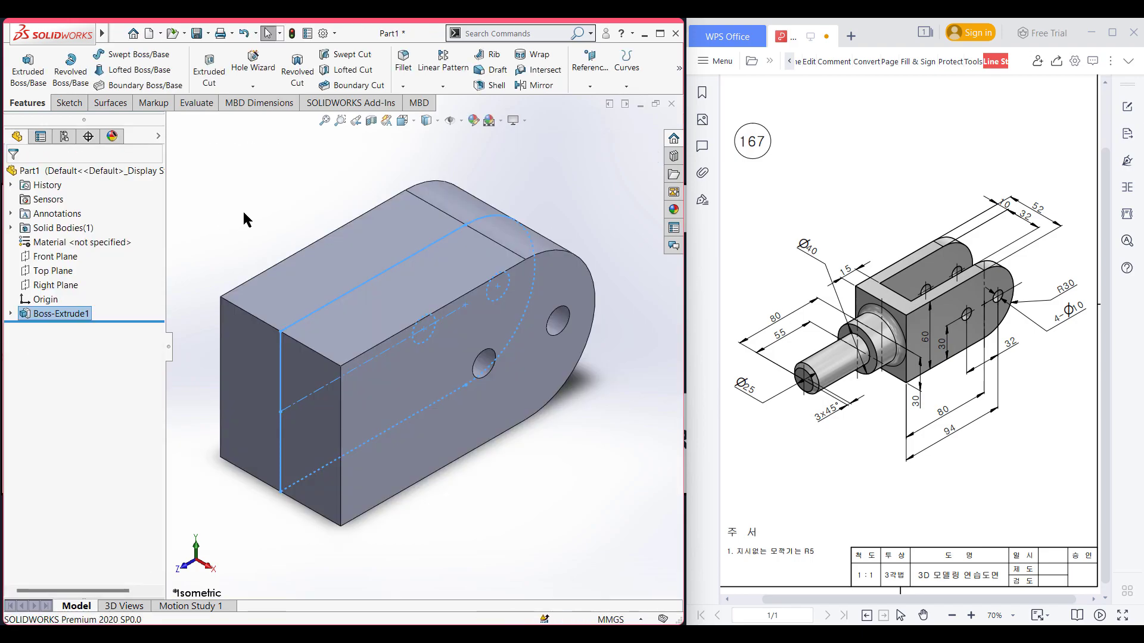
Start a new Sketch2 on the Top Plane from the FeatureManager tree
click(244, 213)
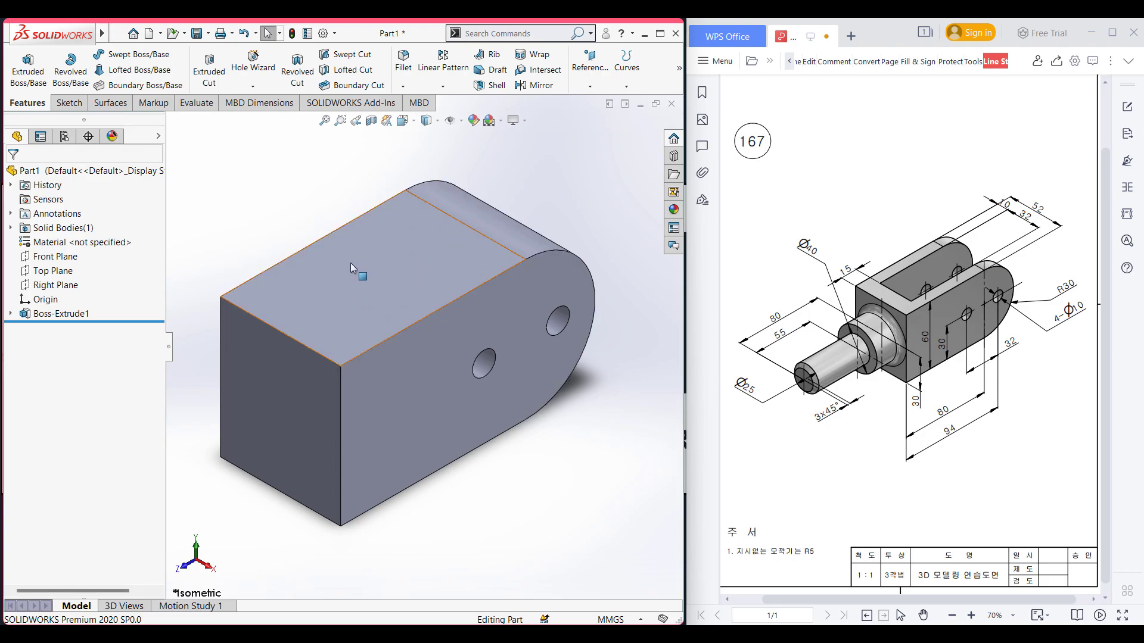
click(389, 261)
right_click(388, 261)
key(Escape)
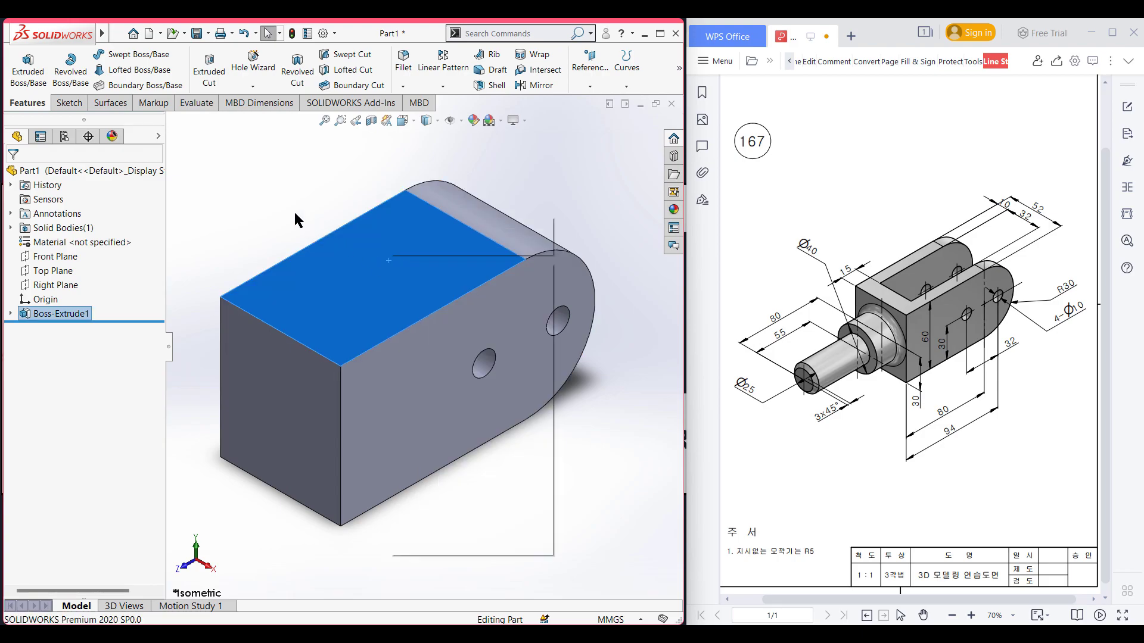
click(295, 216)
click(54, 271)
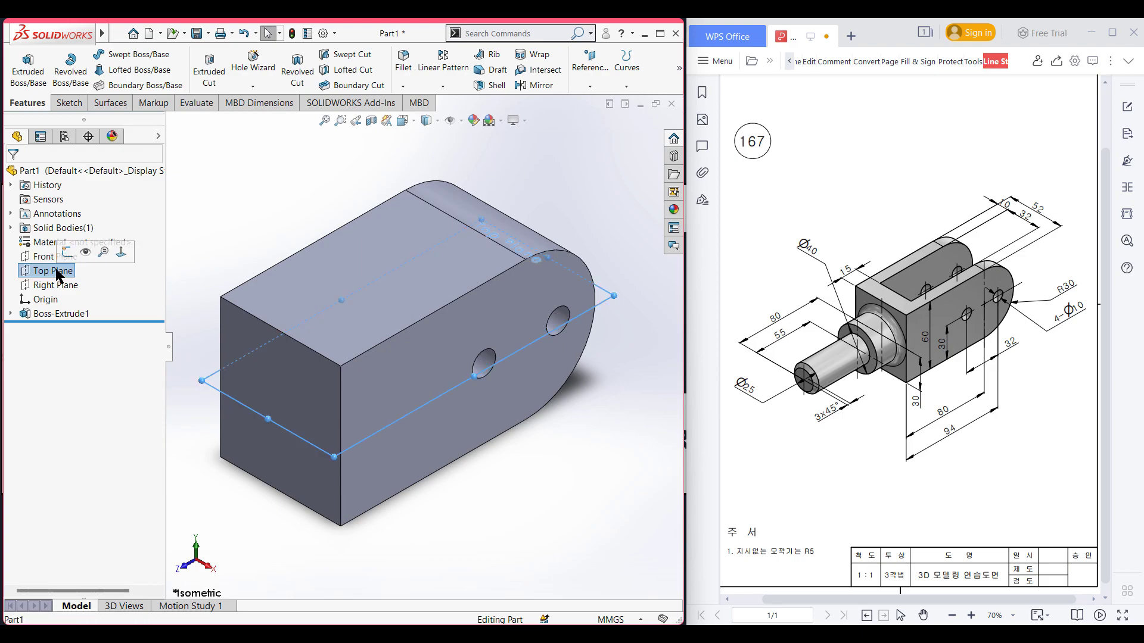
right_click(58, 274)
click(67, 253)
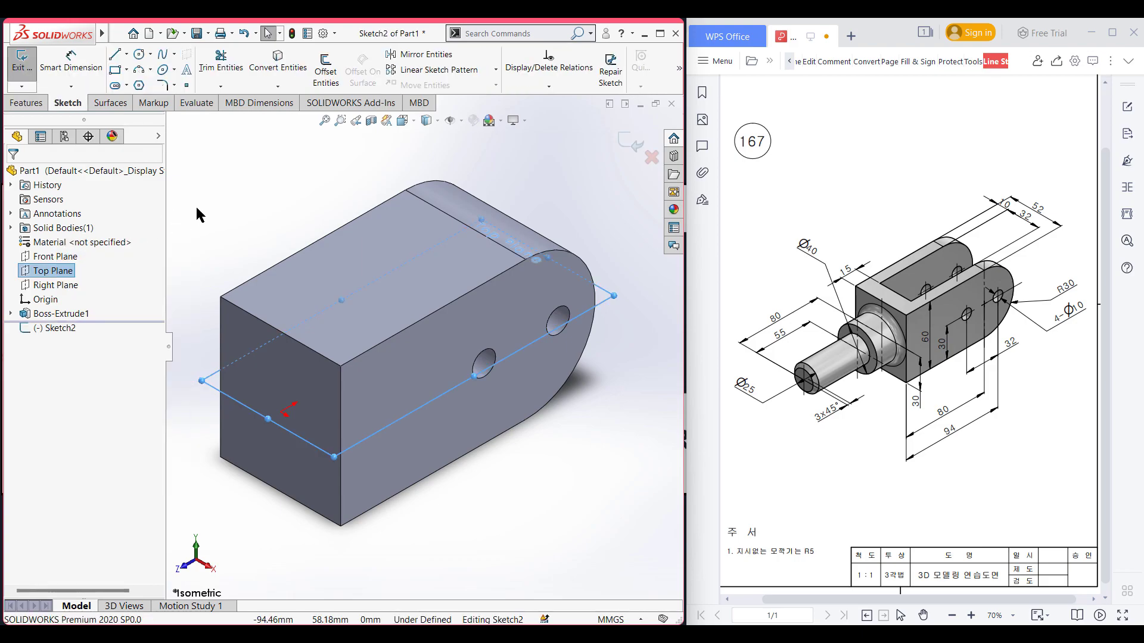
In normal view, draw a vertical centerline from near the block's bottom edge past its top
key(ctrl+8)
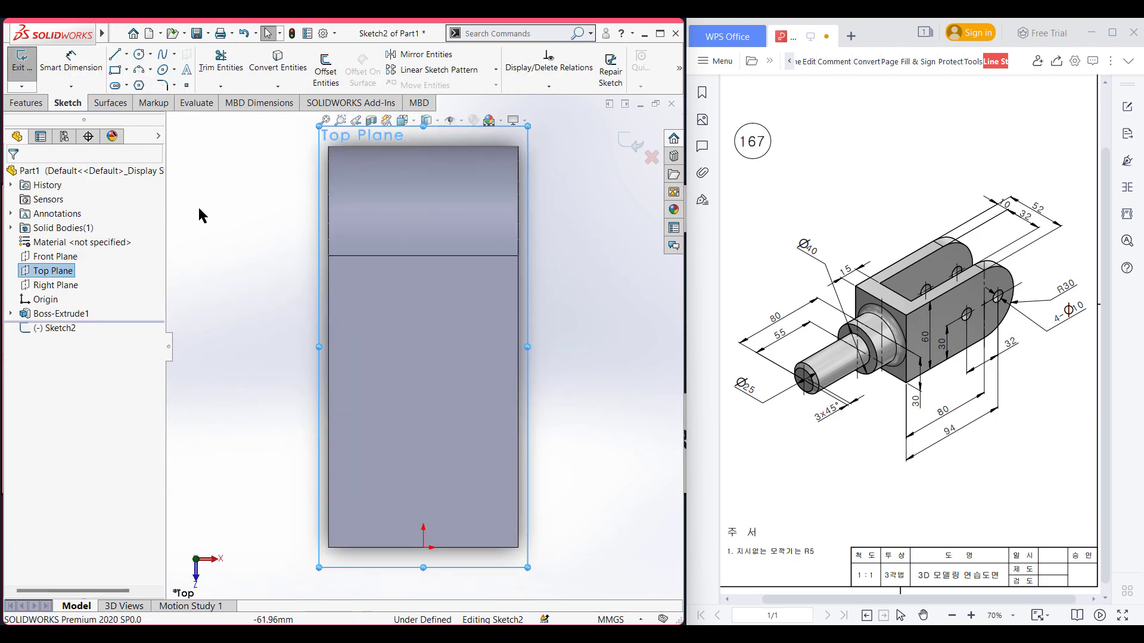
click(126, 54)
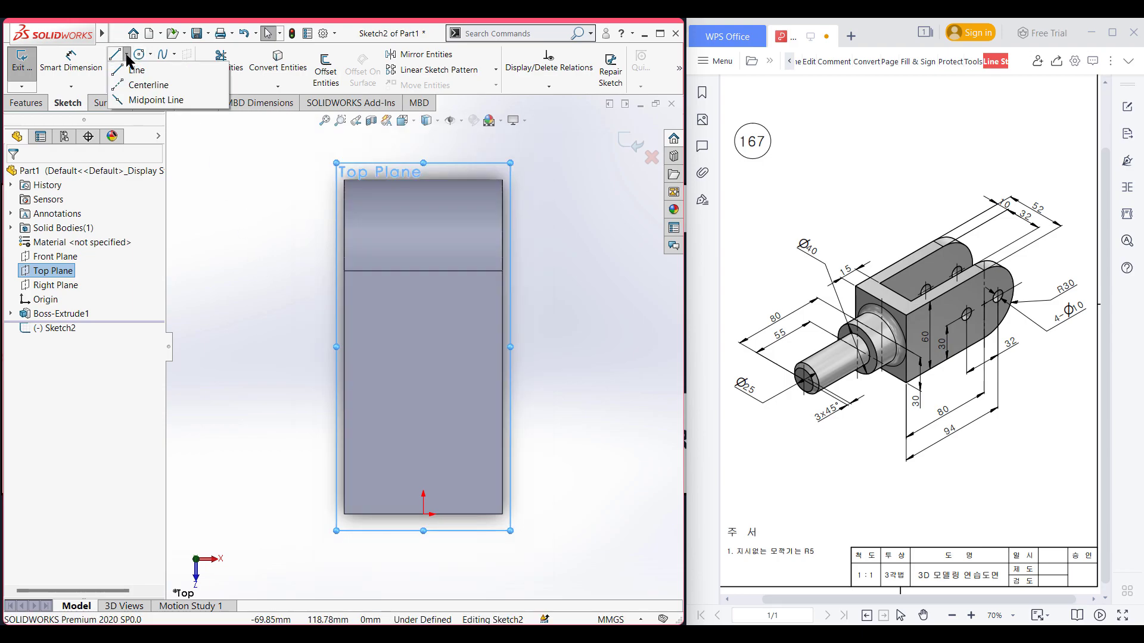
click(150, 85)
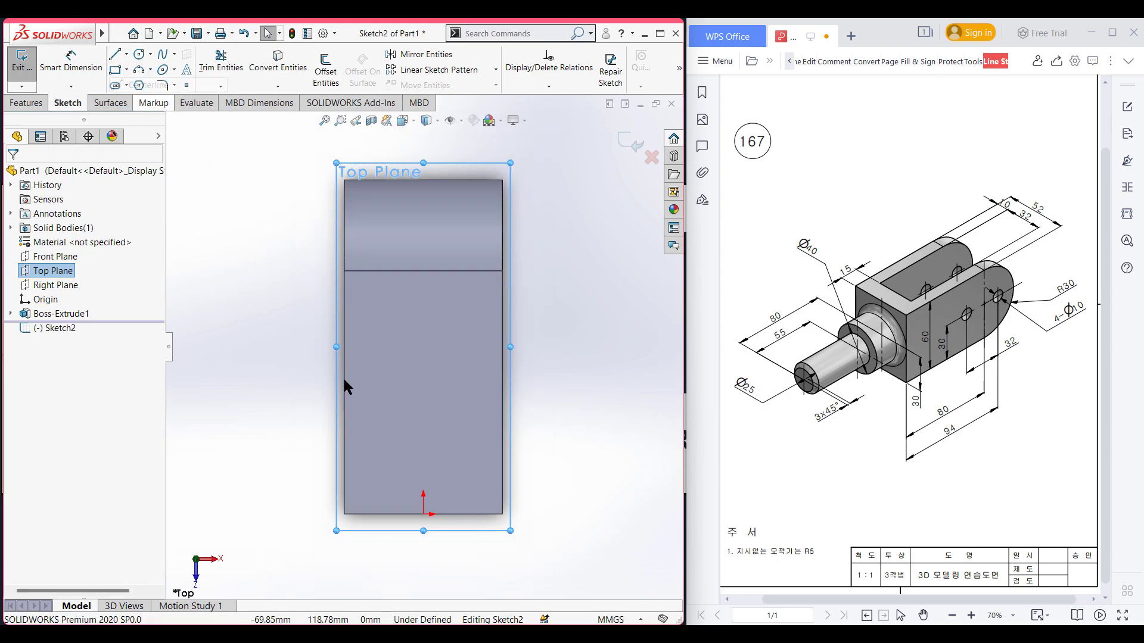
click(423, 457)
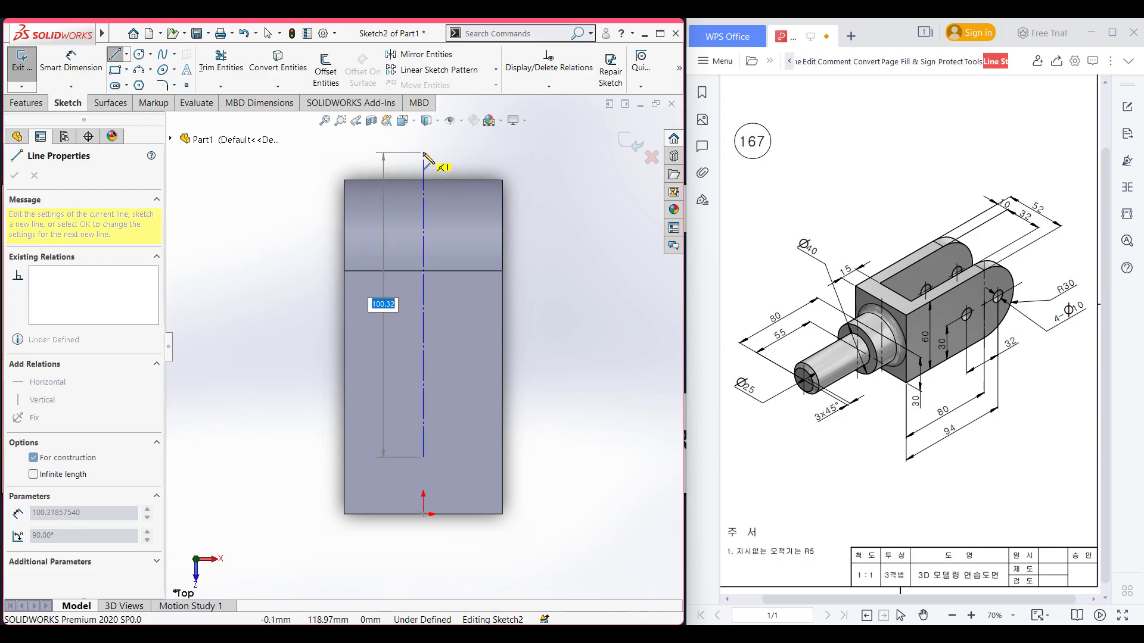
key(z)
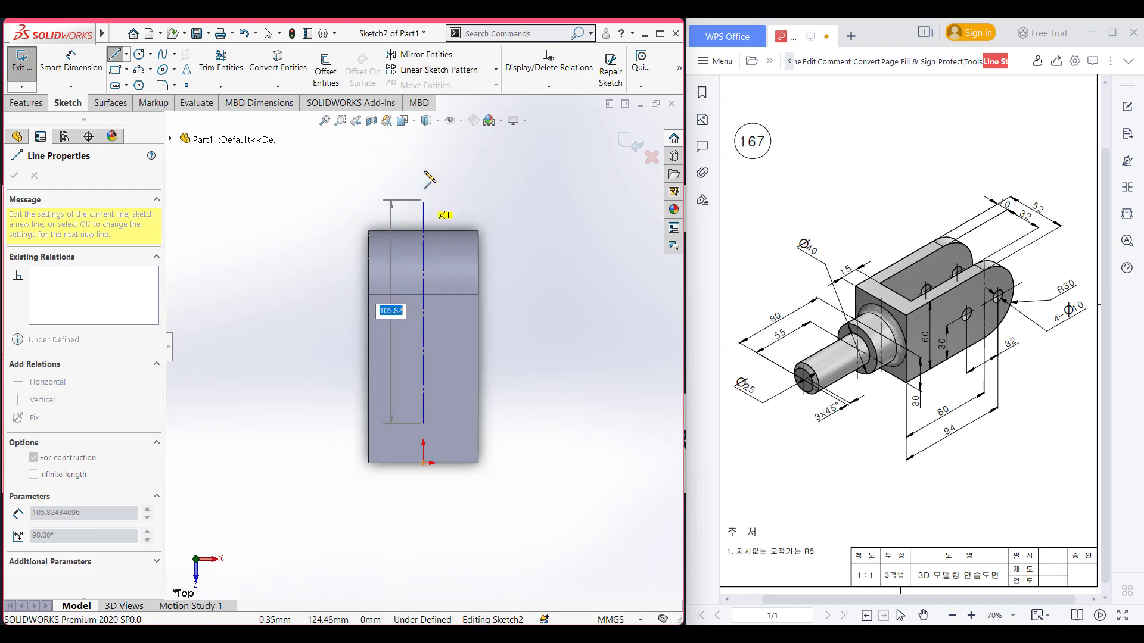
click(423, 178)
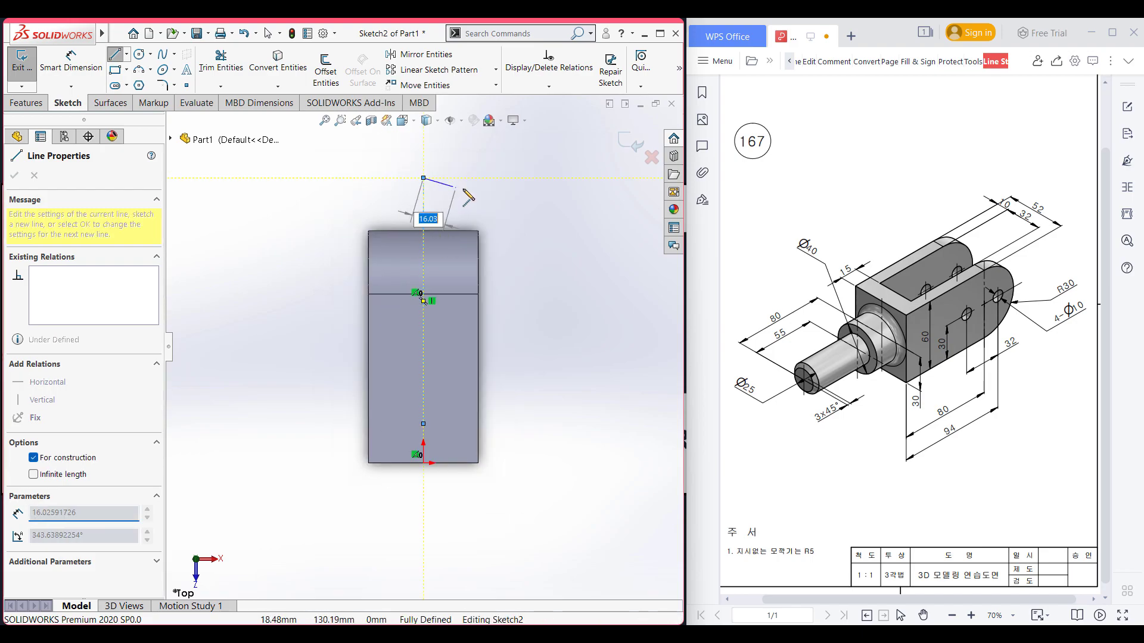
key(Escape)
Dimension the centerline's lower end 15 mm from the block's bottom edge
right_drag(557, 395, 535, 338)
click(423, 423)
click(381, 462)
click(350, 446)
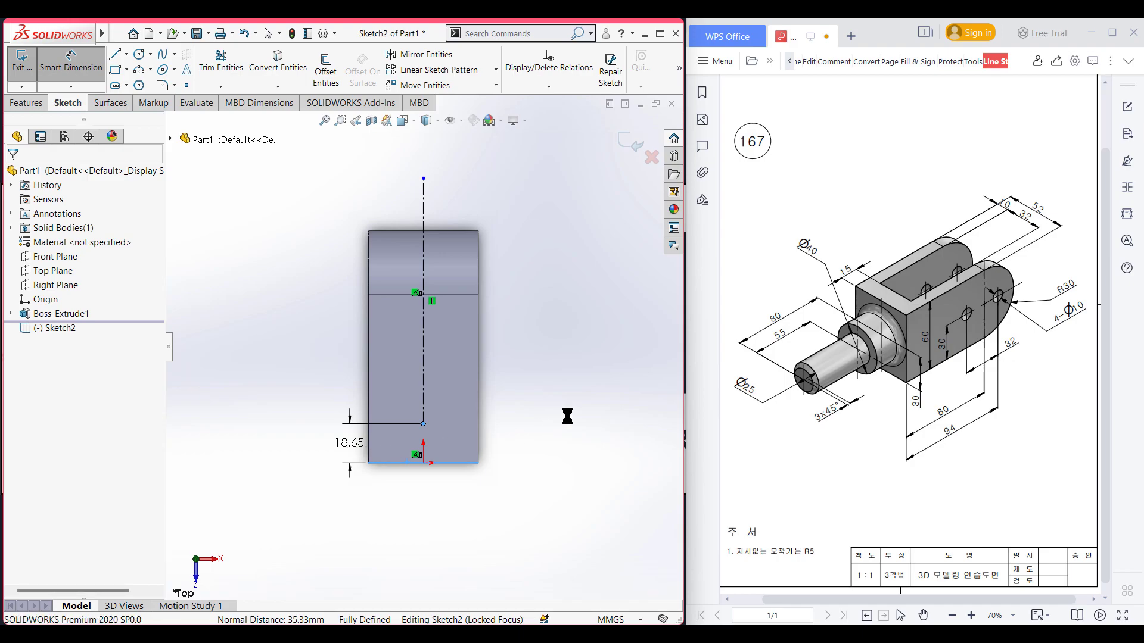
key(Return)
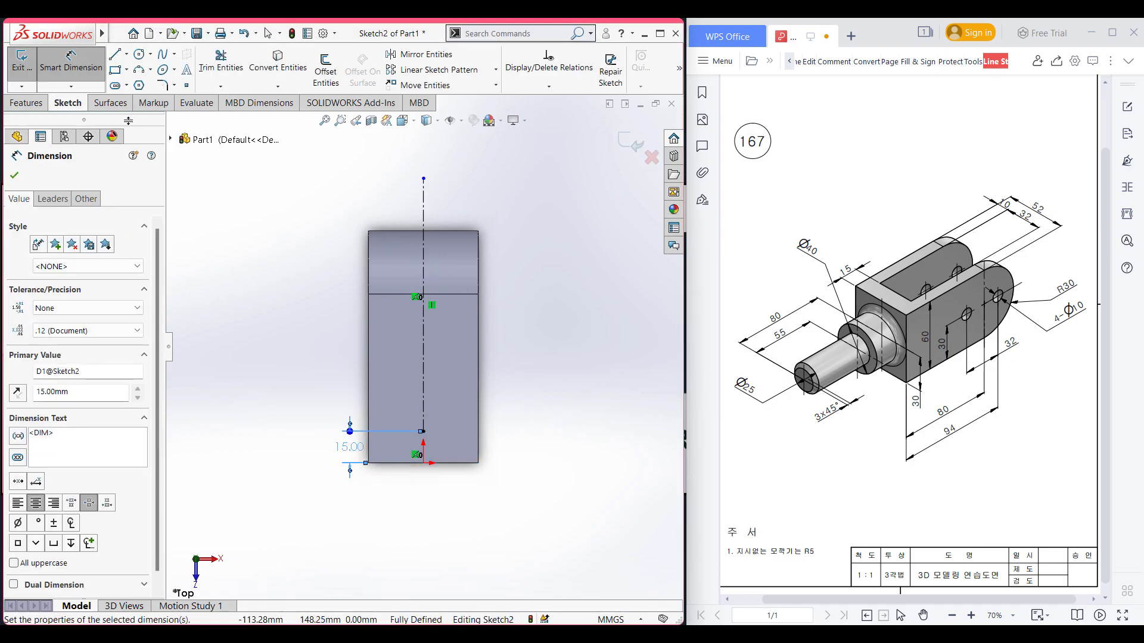
click(13, 174)
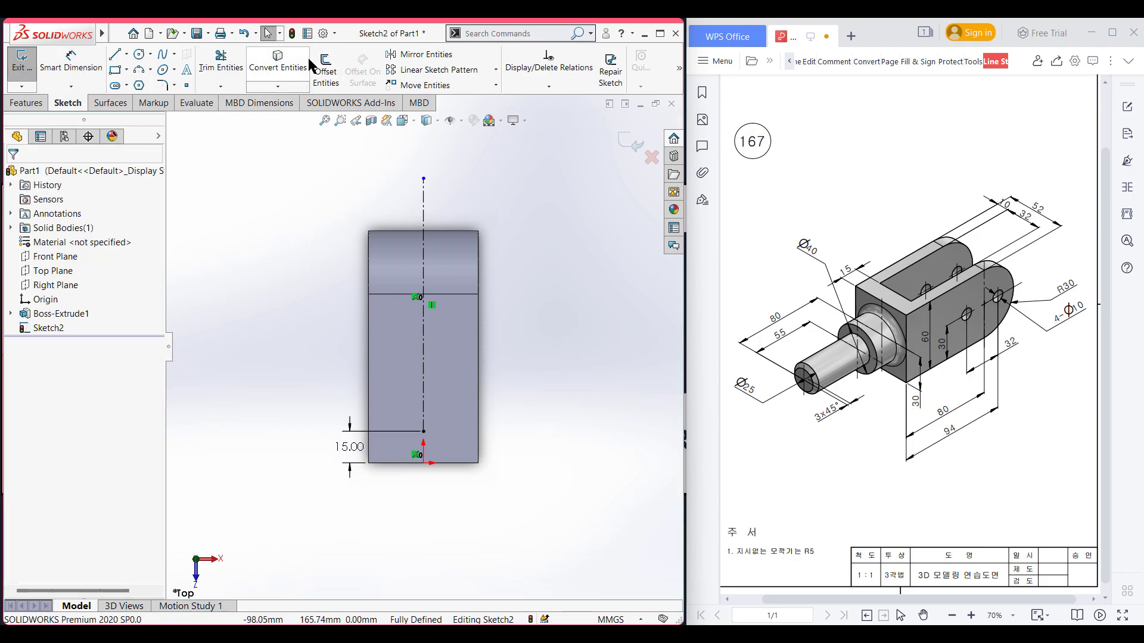
click(322, 67)
Offset the centerline 32/2 mm both ways with line caps, forming a 32 mm wide rectangle
click(423, 200)
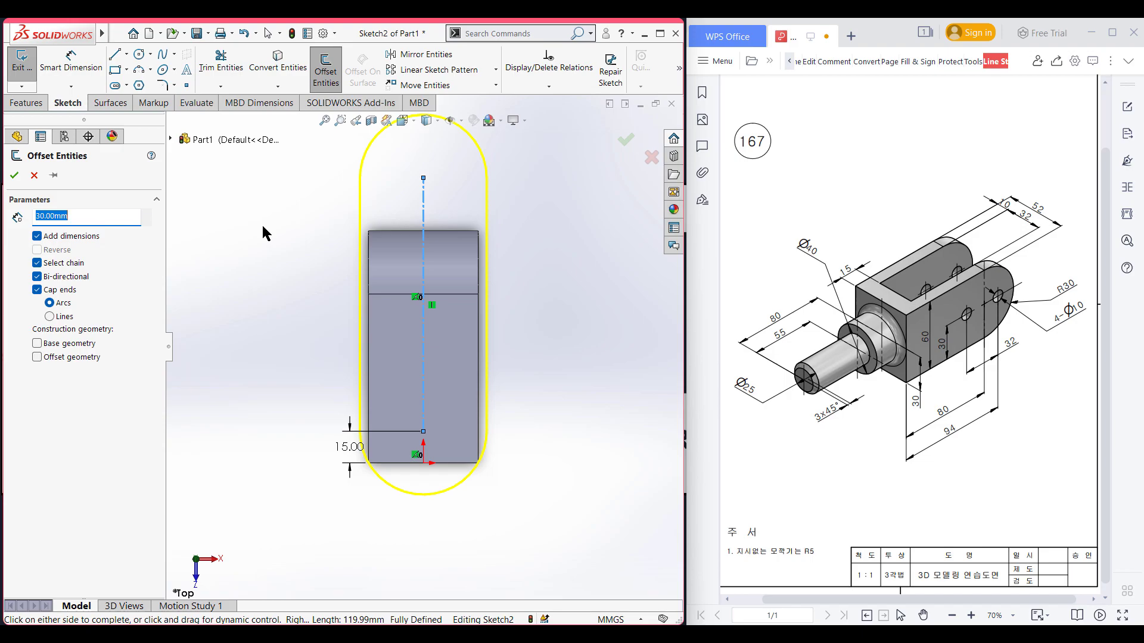
text(32/2)
key(Return)
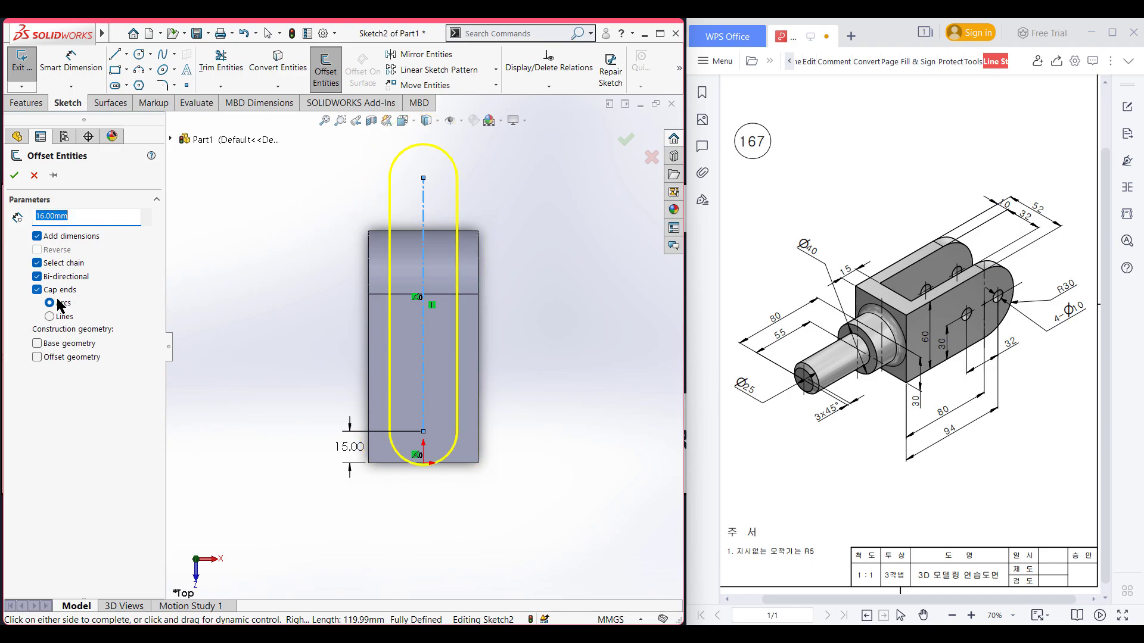
click(50, 316)
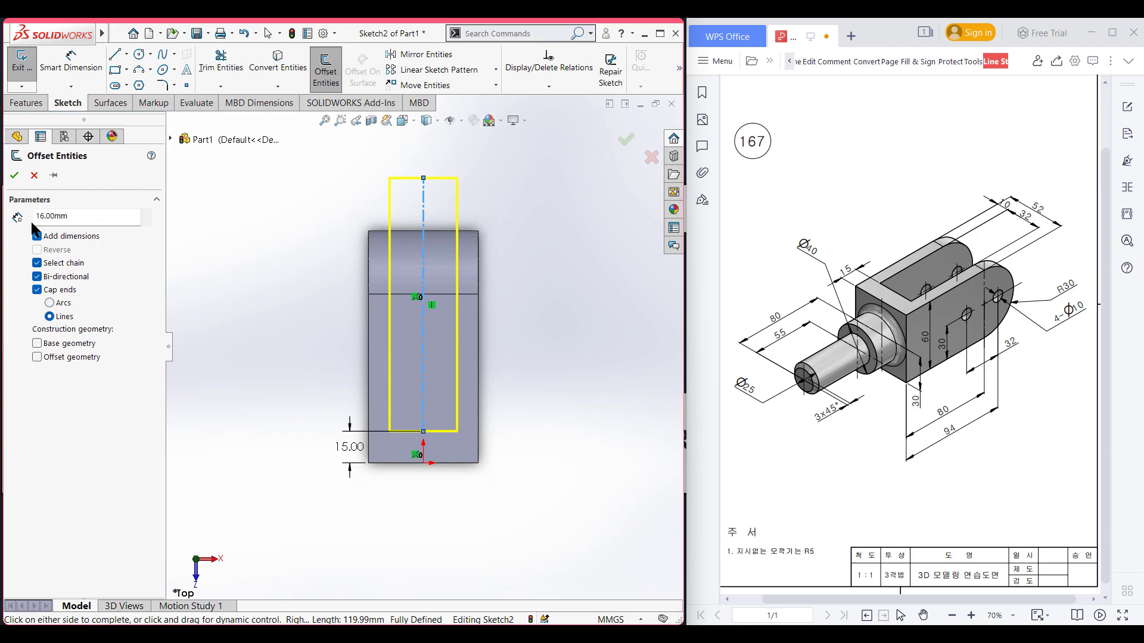
click(15, 175)
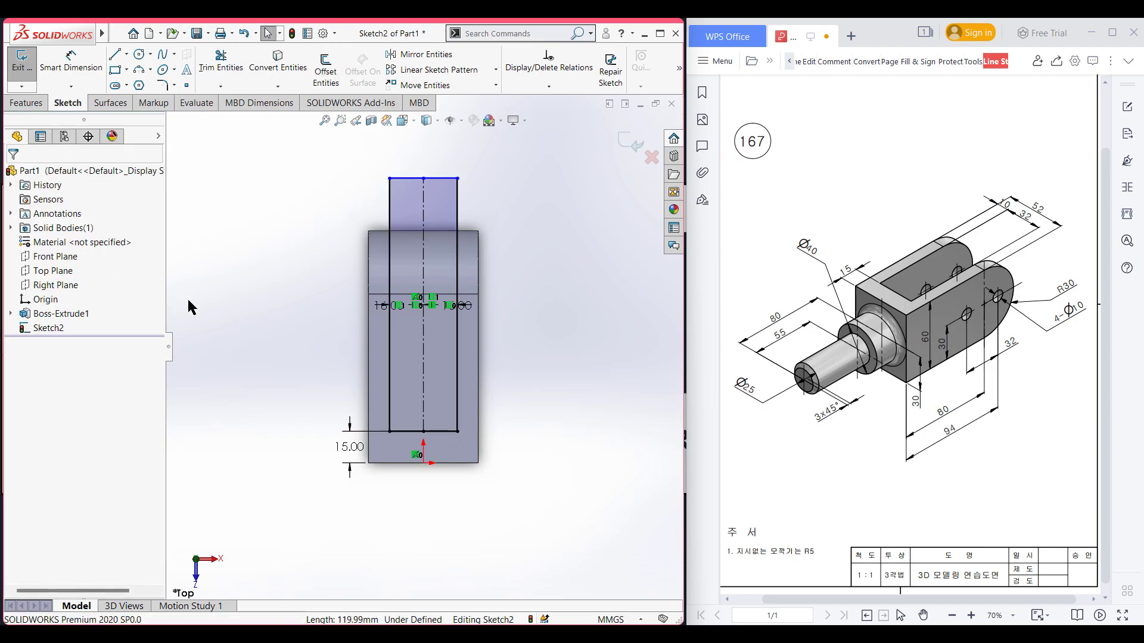
key(ctrl+7)
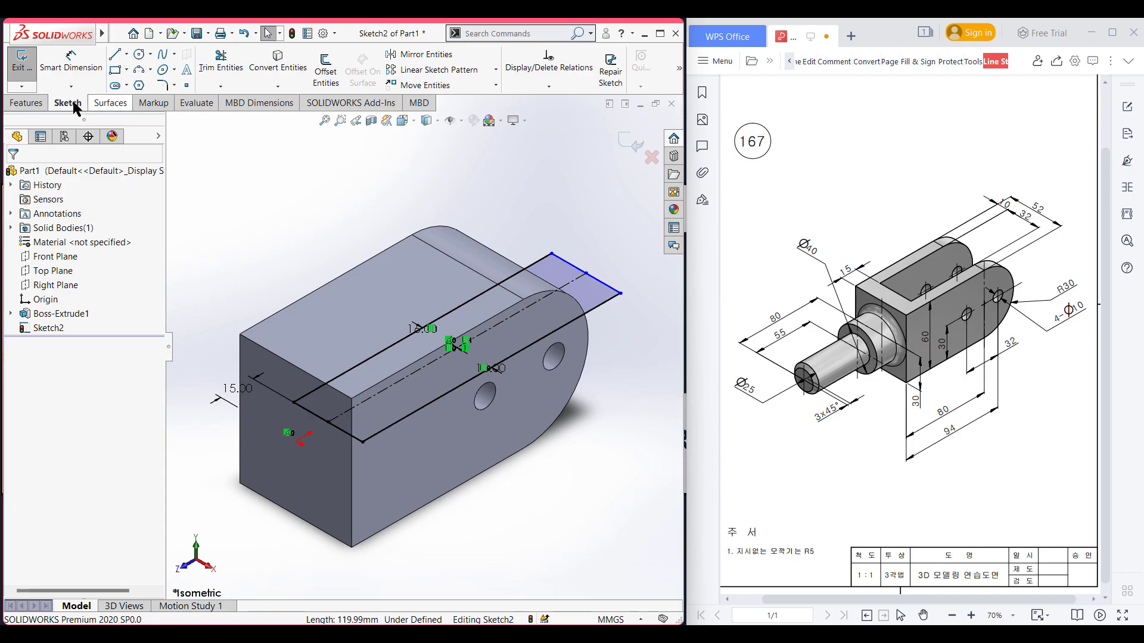
Extrude-cut the slot rectangle Through All - Both, splitting the block into two lugs
click(26, 103)
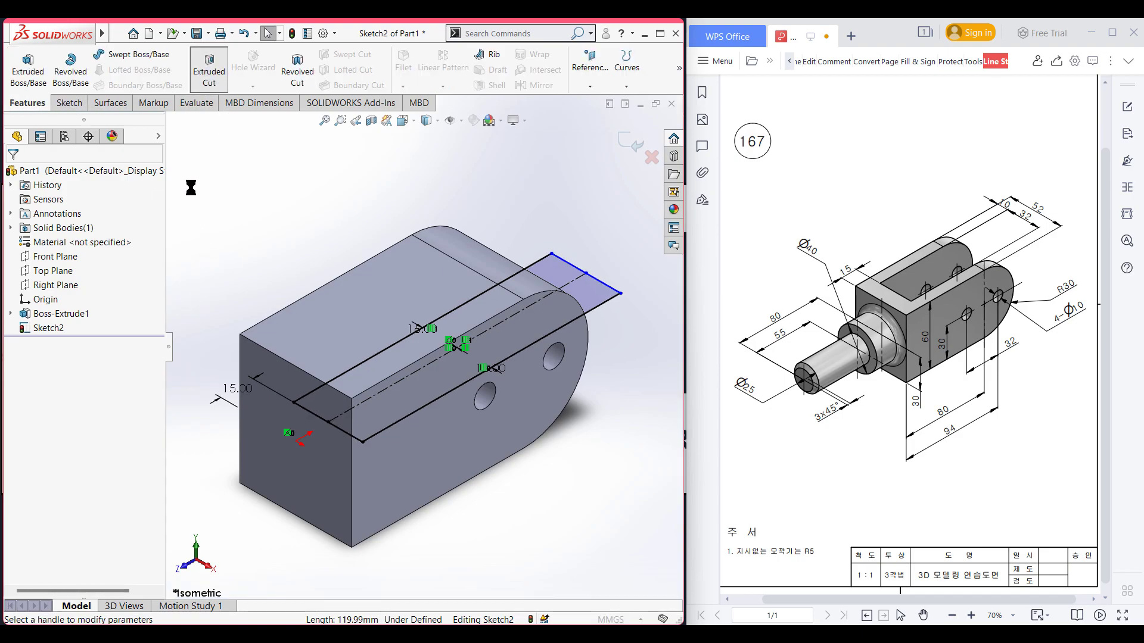
click(119, 257)
click(114, 289)
click(15, 175)
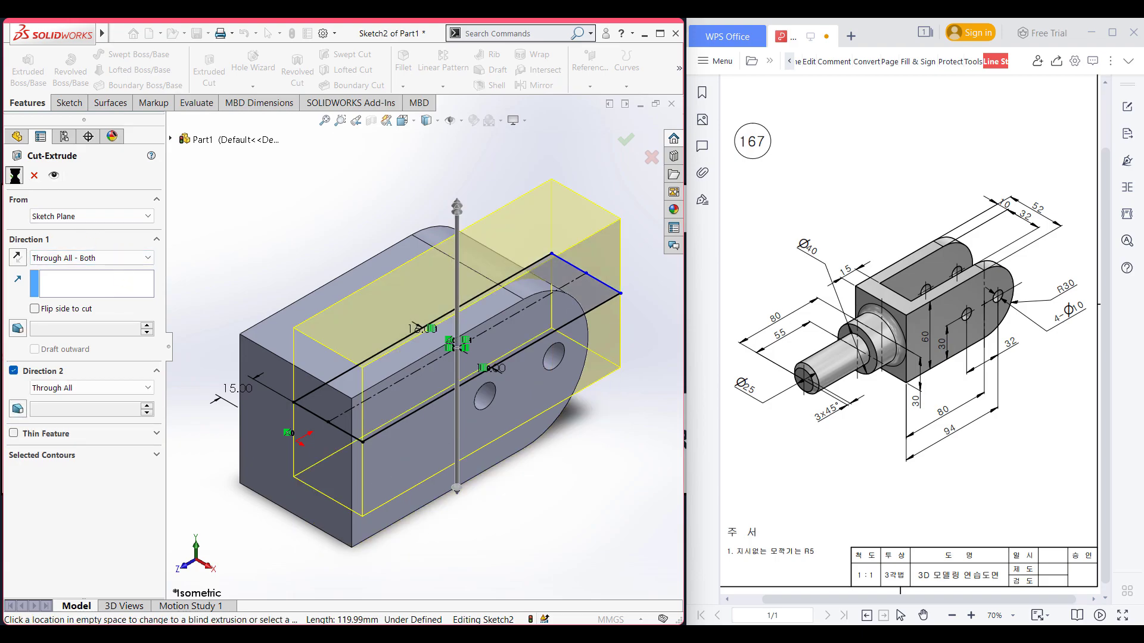
click(237, 226)
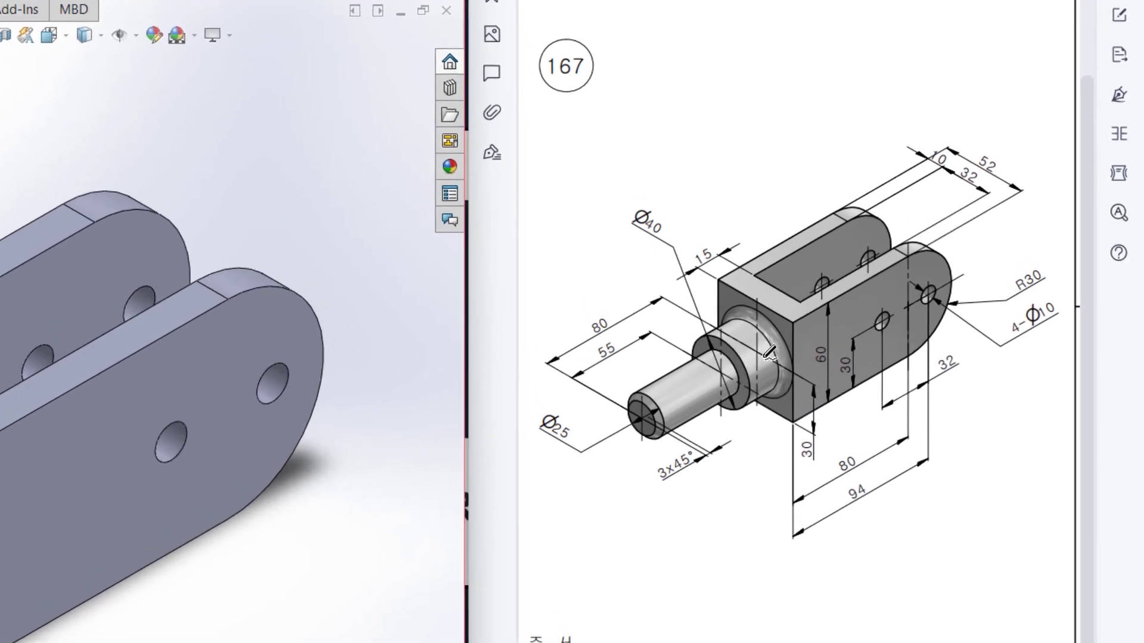
mouse_move(774, 351)
mouse_down()
mouse_move(750, 332)
mouse_move(710, 340)
mouse_move(723, 385)
mouse_move(754, 402)
mouse_move(770, 391)
mouse_move(769, 353)
mouse_up()
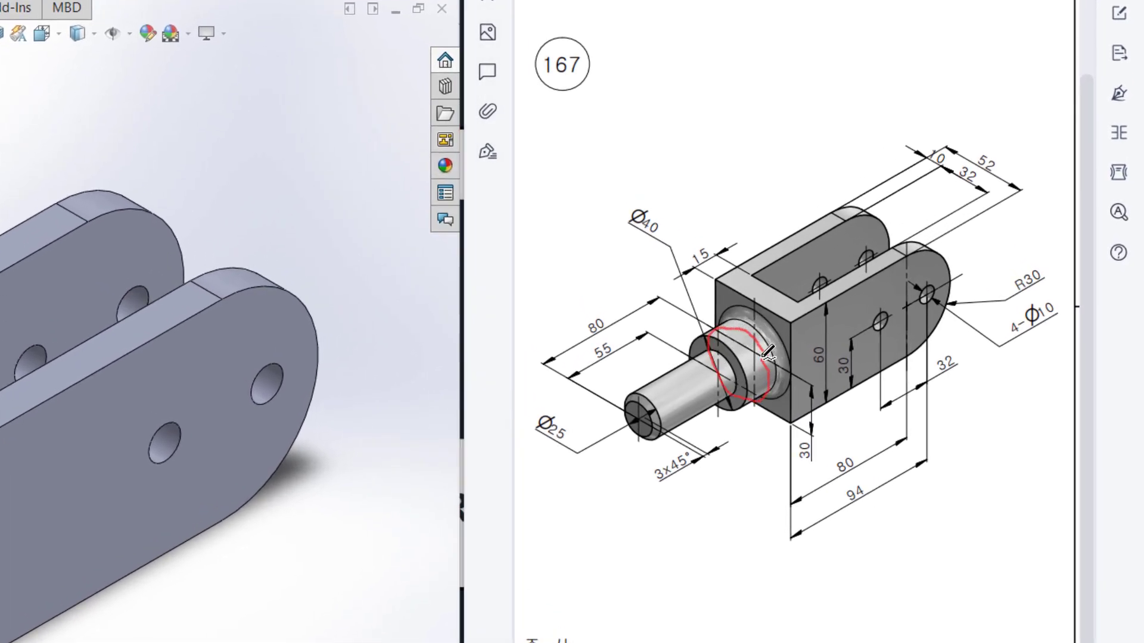
mouse_move(626, 222)
mouse_down()
mouse_move(661, 240)
mouse_move(658, 209)
mouse_up()
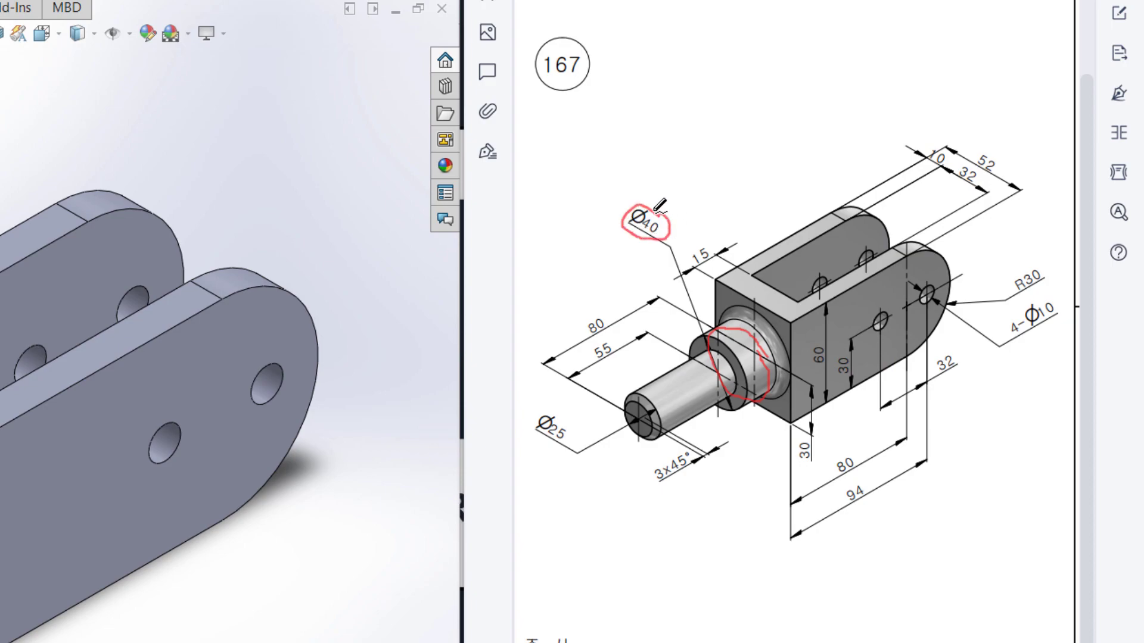
mouse_move(611, 310)
mouse_down()
mouse_move(580, 330)
mouse_move(614, 329)
mouse_move(601, 310)
mouse_move(581, 350)
mouse_move(621, 352)
mouse_up()
mouse_move(690, 385)
mouse_down()
mouse_move(652, 387)
mouse_move(692, 405)
mouse_move(679, 395)
mouse_up()
mouse_move(553, 404)
mouse_down()
mouse_move(538, 429)
mouse_move(549, 452)
mouse_move(569, 446)
mouse_move(566, 418)
mouse_up()
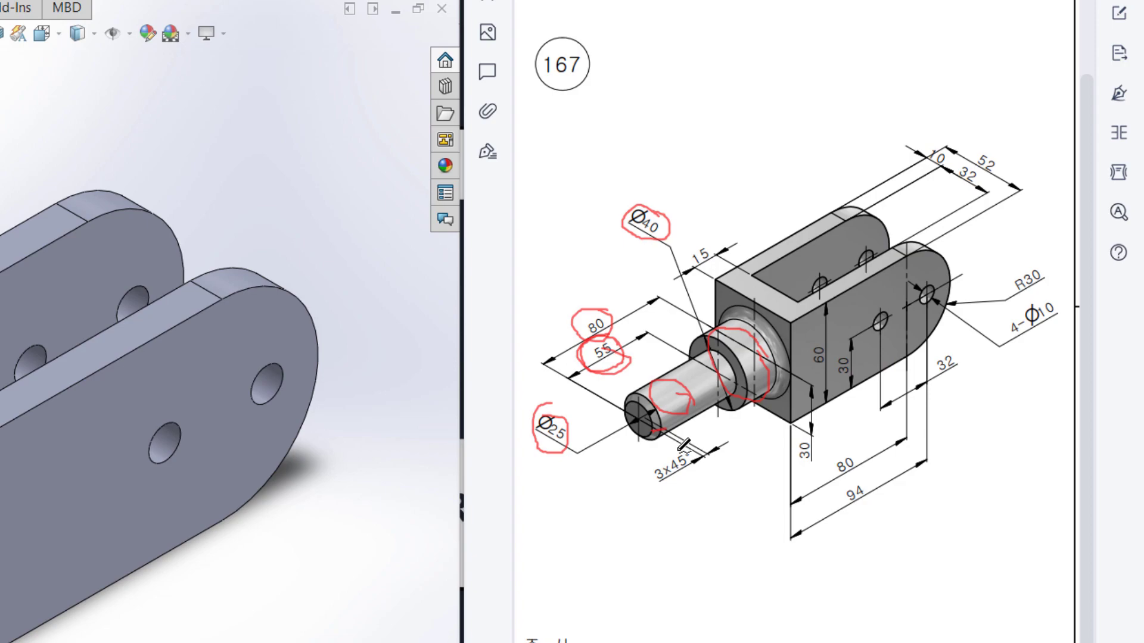
mouse_move(686, 438)
mouse_down()
mouse_move(658, 494)
mouse_move(691, 441)
mouse_up()
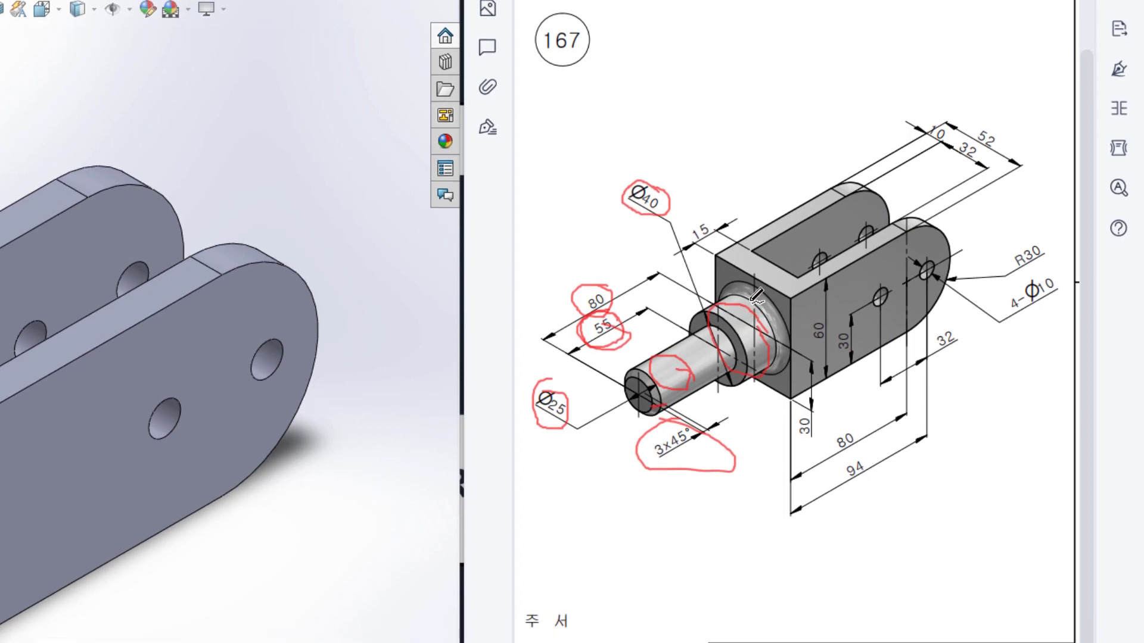
mouse_move(767, 255)
mouse_down()
mouse_move(787, 298)
mouse_move(783, 329)
mouse_up()
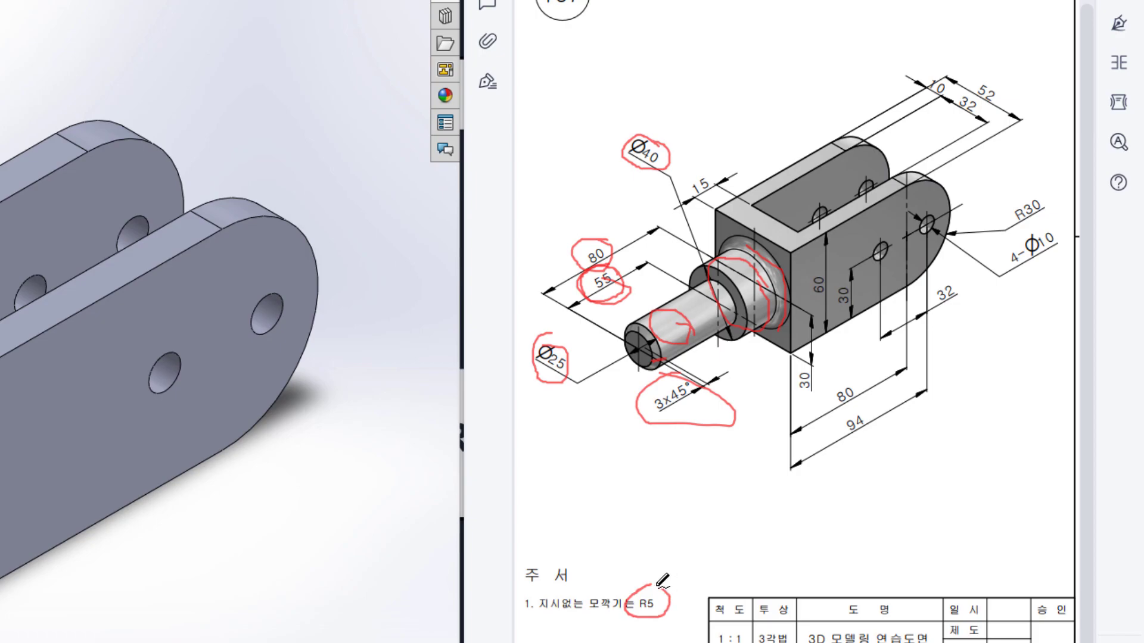
key(Escape)
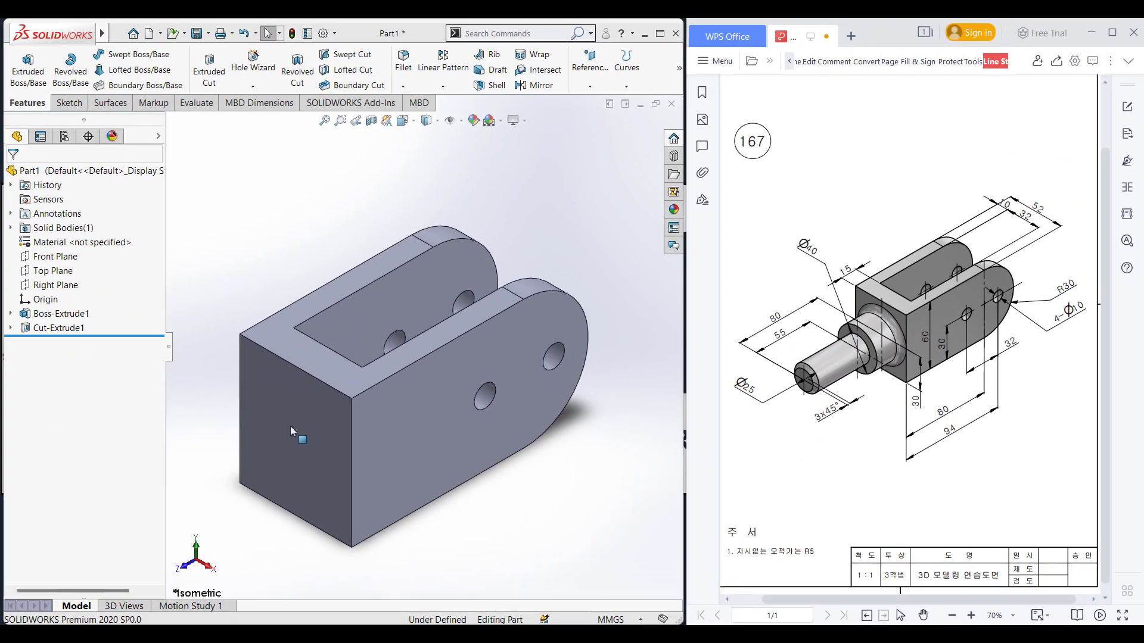
Sketch a Ø40 circle centred on the origin on the block's front face
right_click(307, 425)
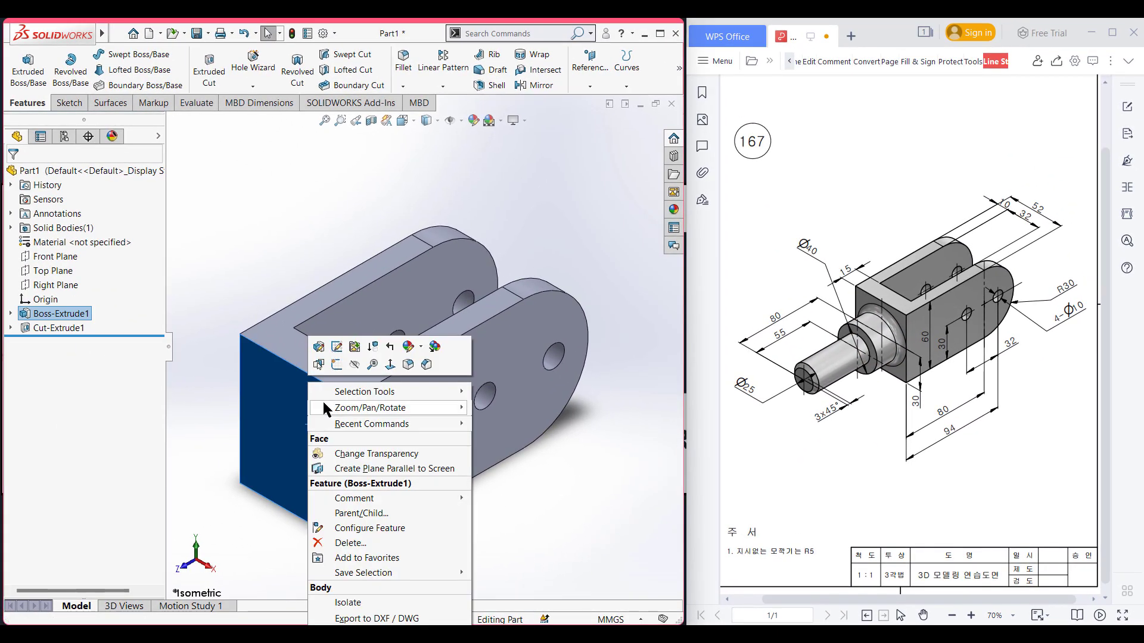
click(336, 365)
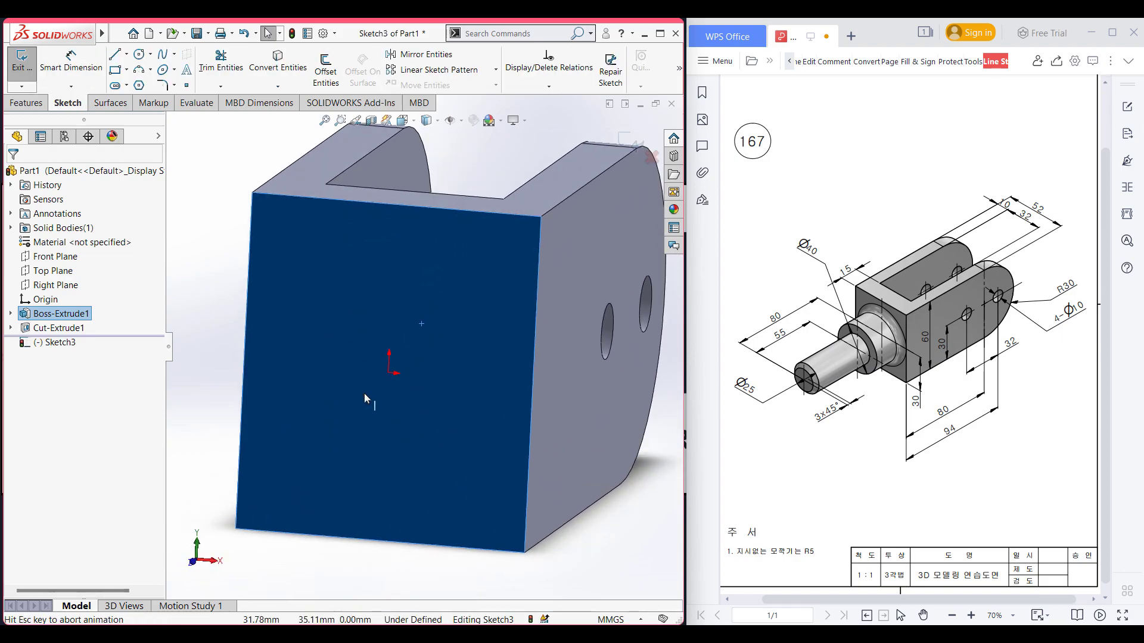
click(202, 222)
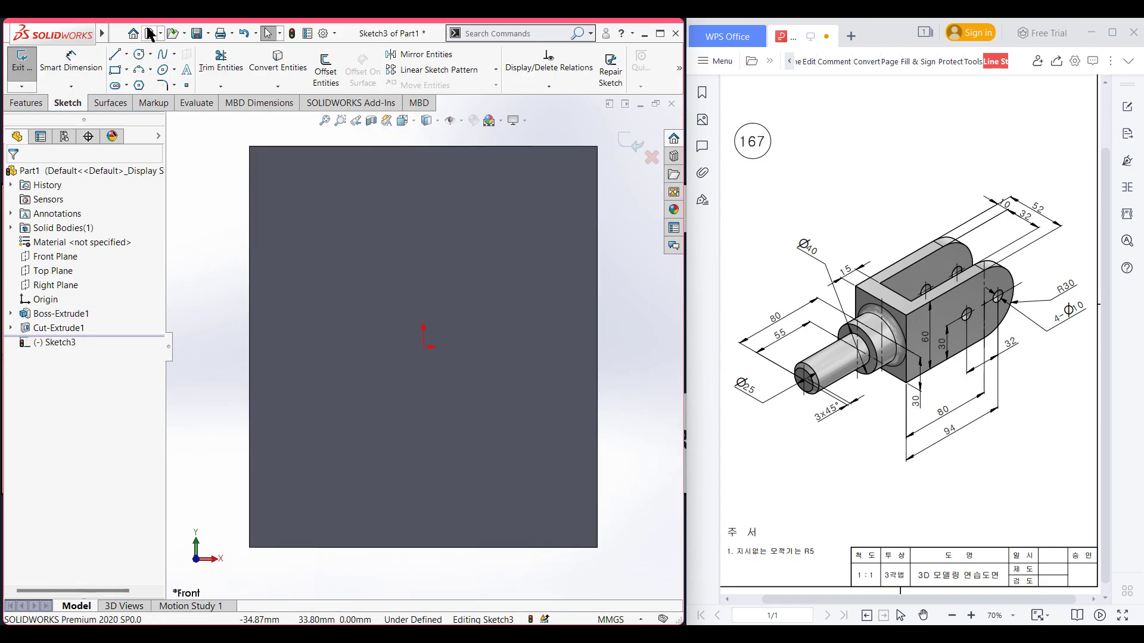
click(139, 57)
click(424, 348)
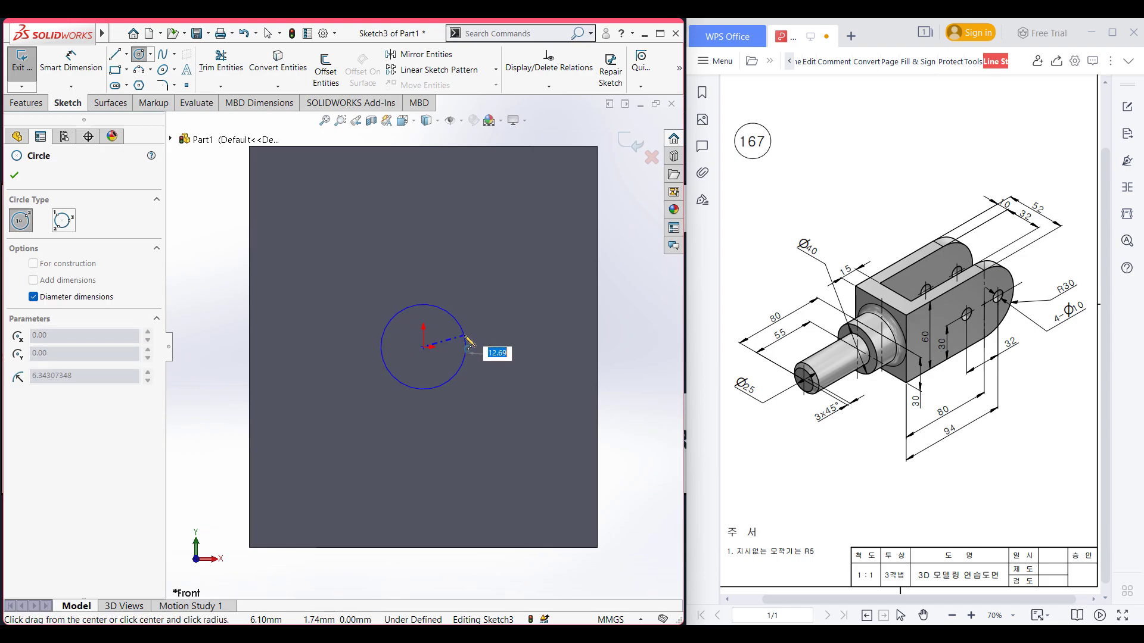
text(40)
key(Return)
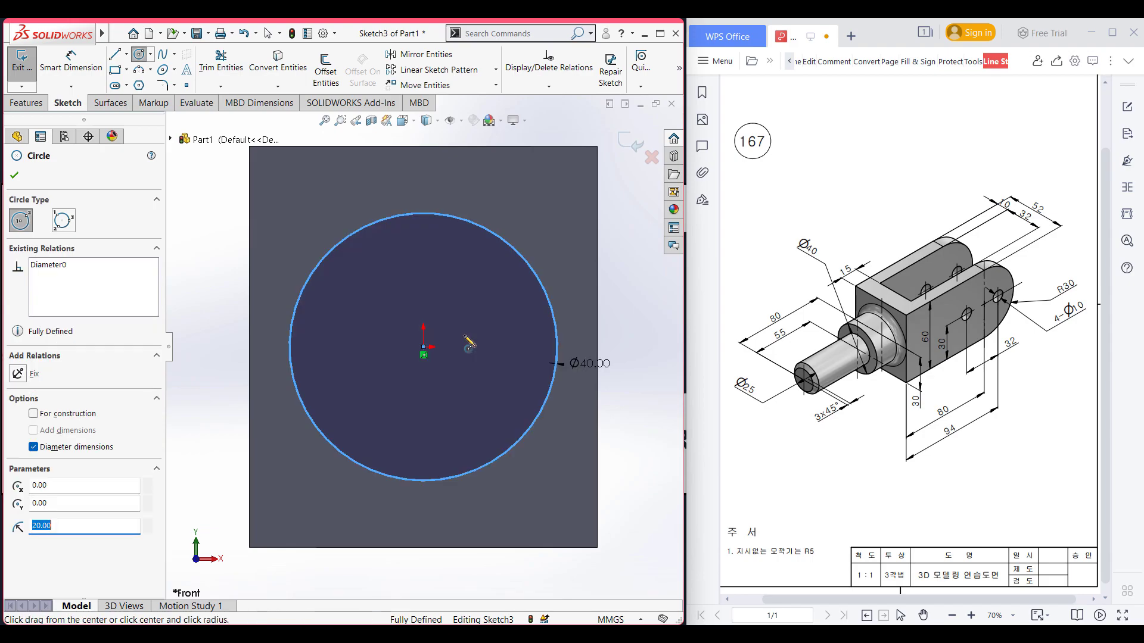
Extrude the Ø40 circle into a boss with depth 80-55 (25 mm)
key(ctrl+7)
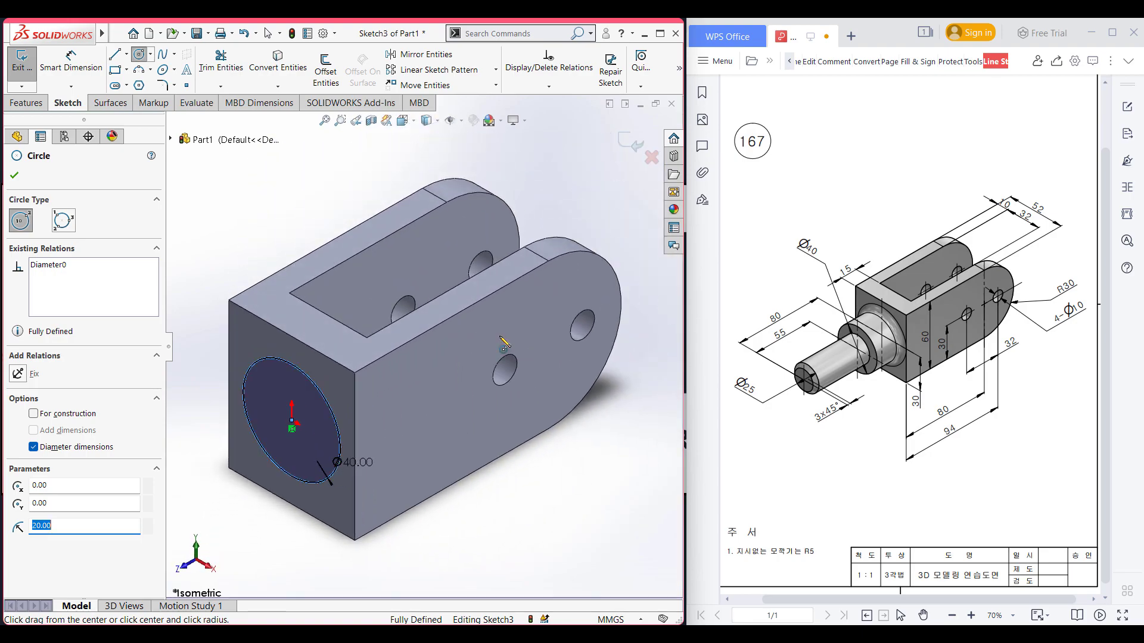
click(26, 102)
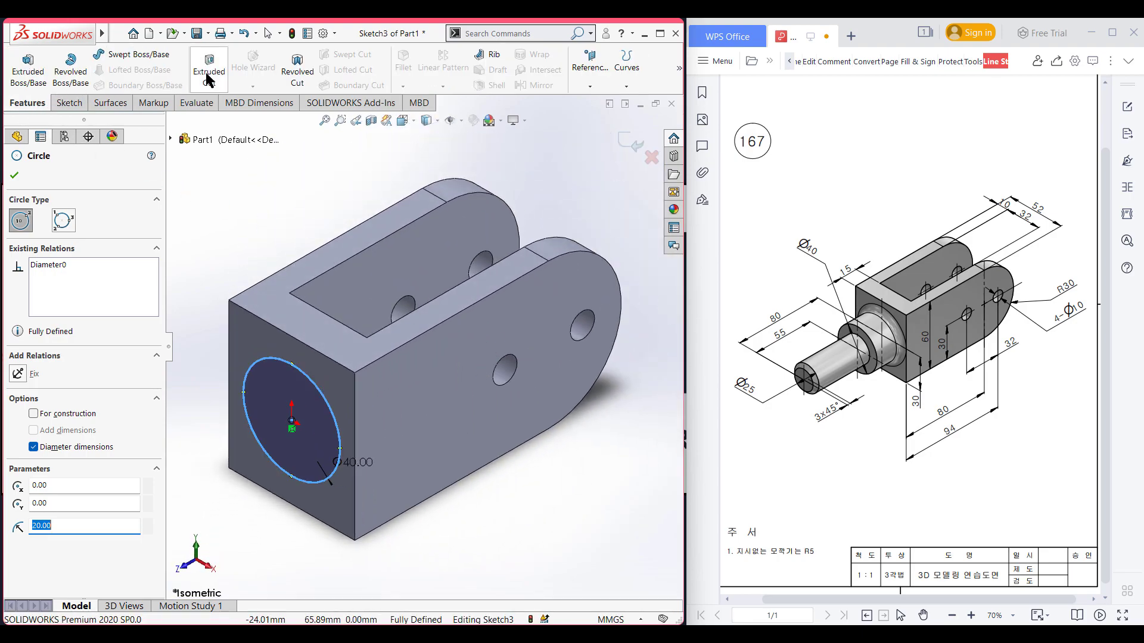
click(28, 75)
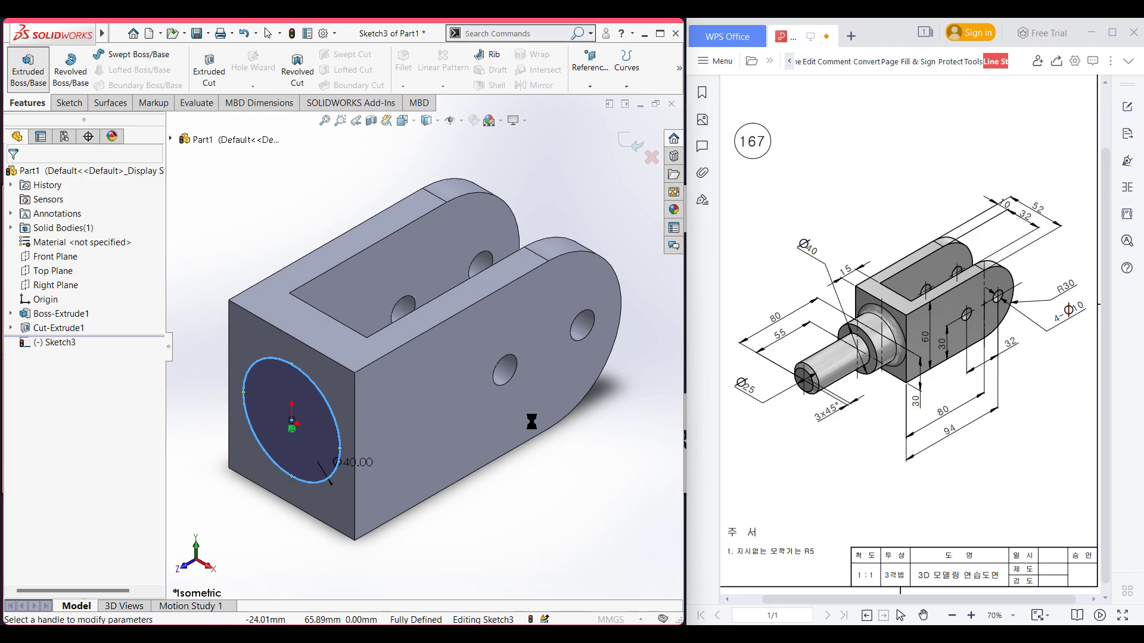
text(80-55)
key(Return)
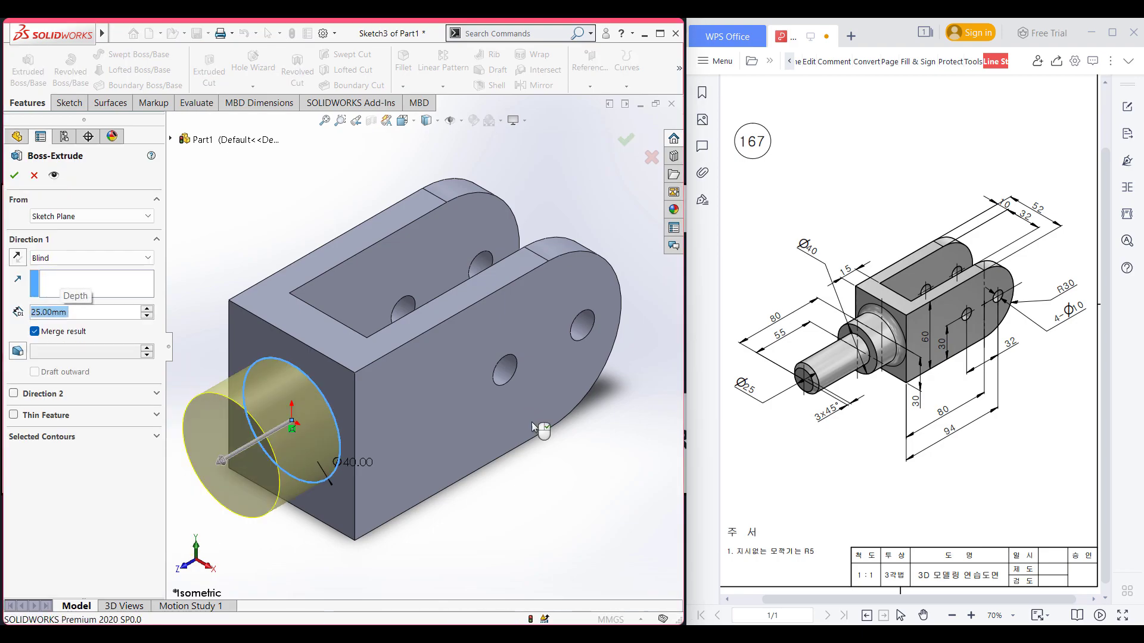
right_click(532, 426)
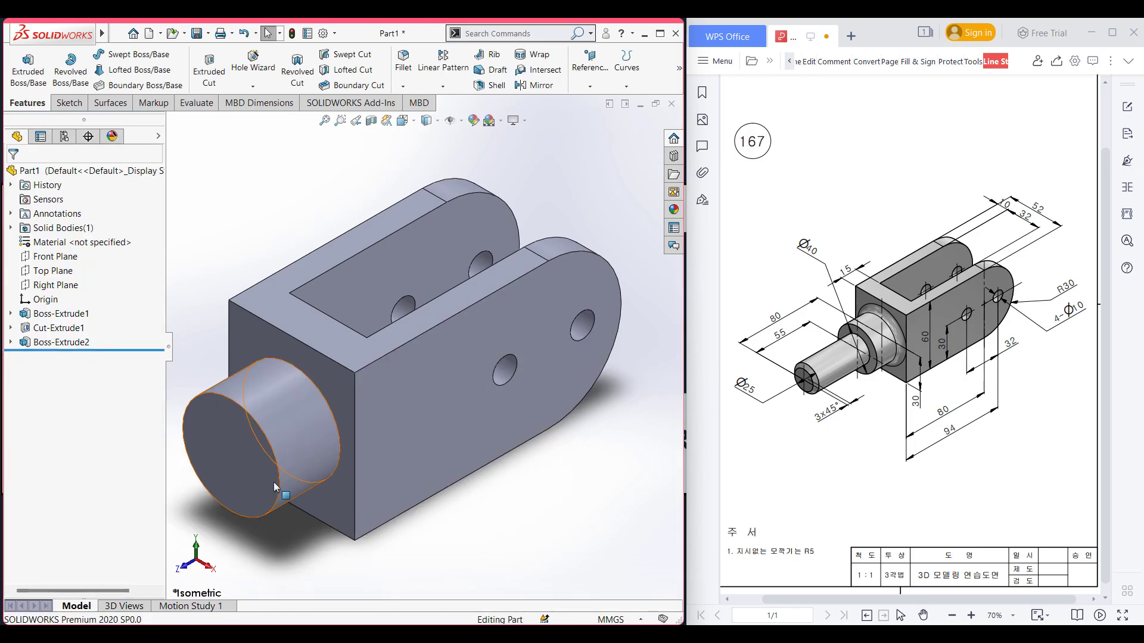
Sketch a Ø25 circle at the origin on the Ø40 boss's end face
right_click(249, 471)
click(274, 365)
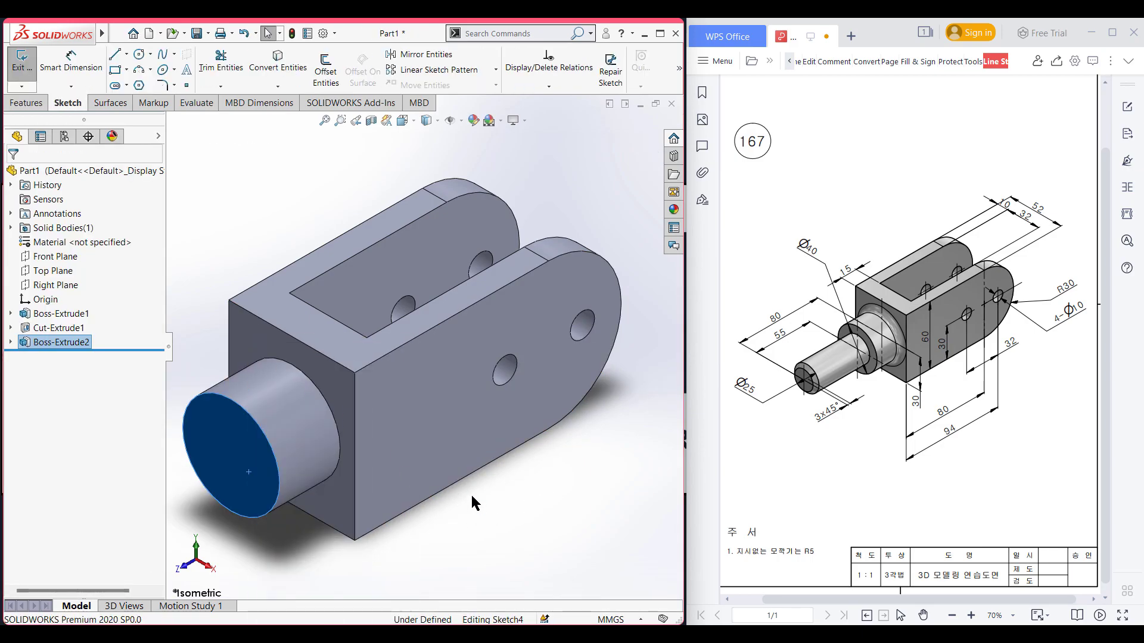
key(ctrl+8)
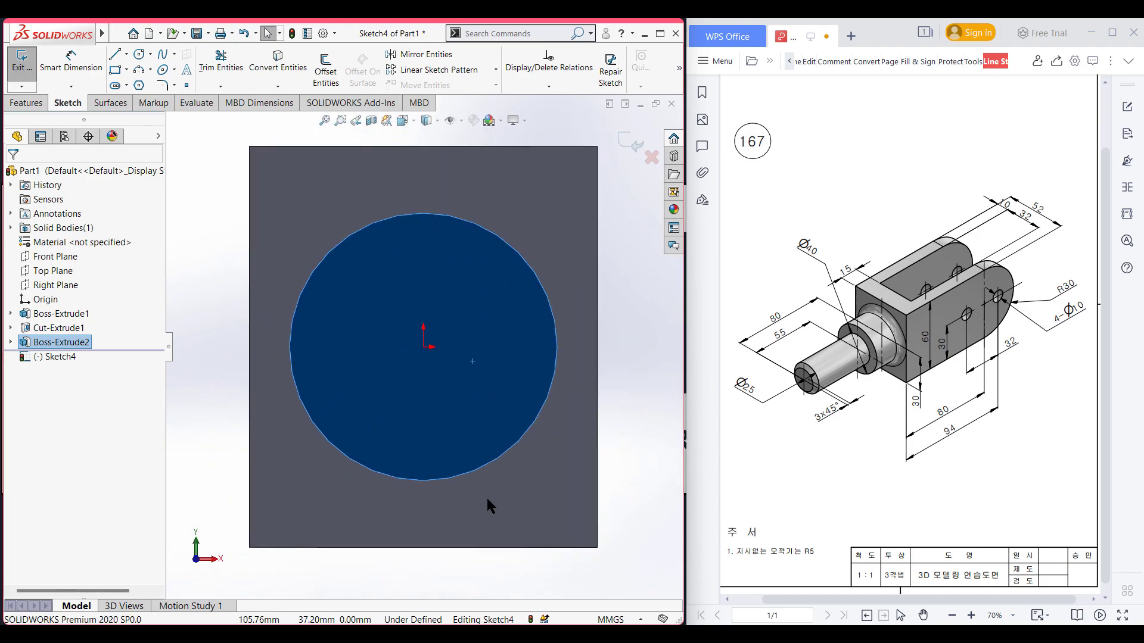
click(230, 317)
right_drag(230, 316, 262, 321)
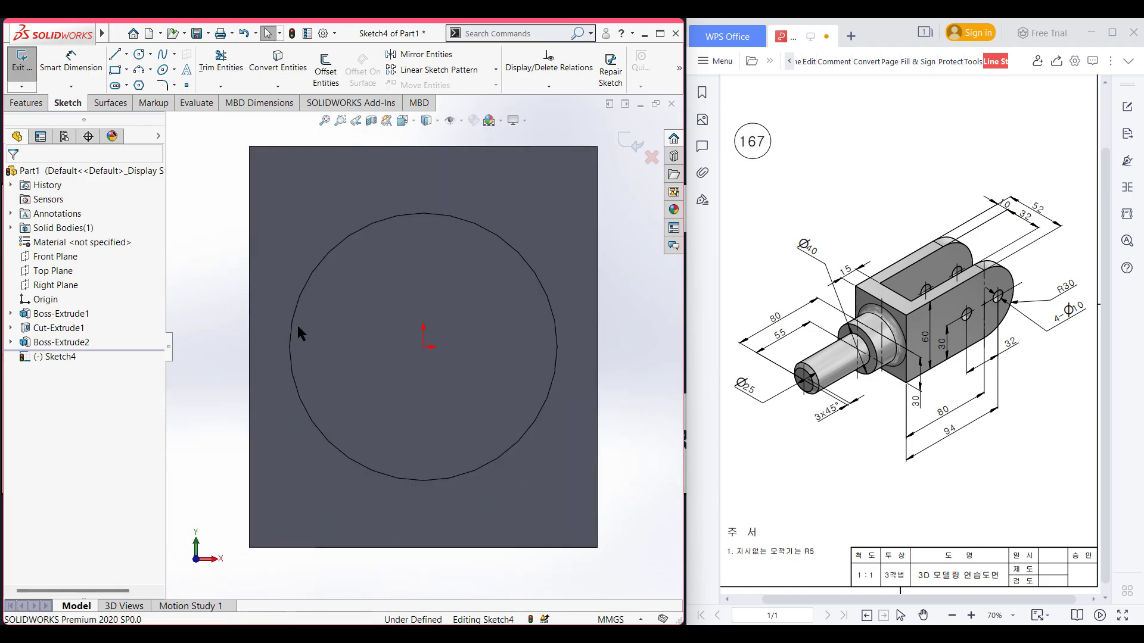
click(423, 347)
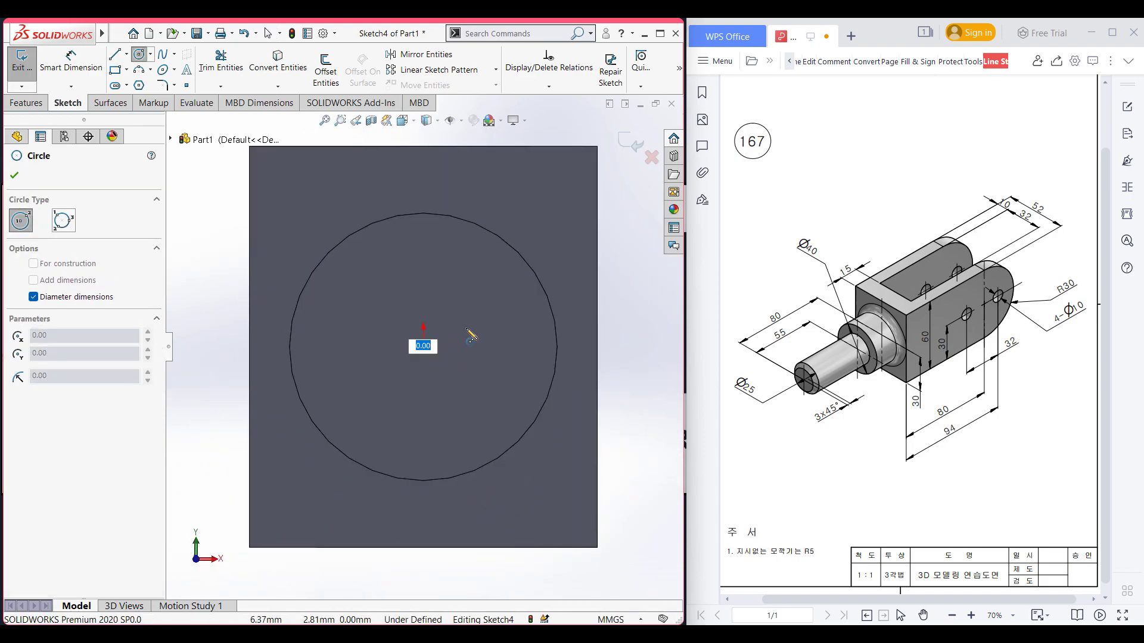
text(25)
key(Return)
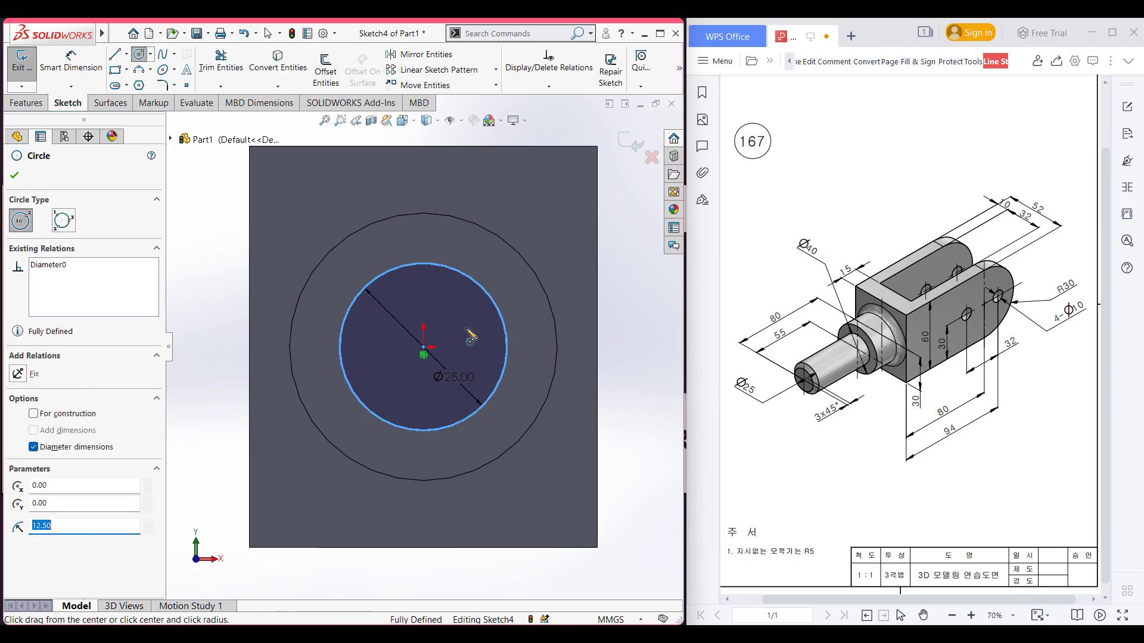
Extrude the Ø25 circle 55 mm into the shaft
key(ctrl+7)
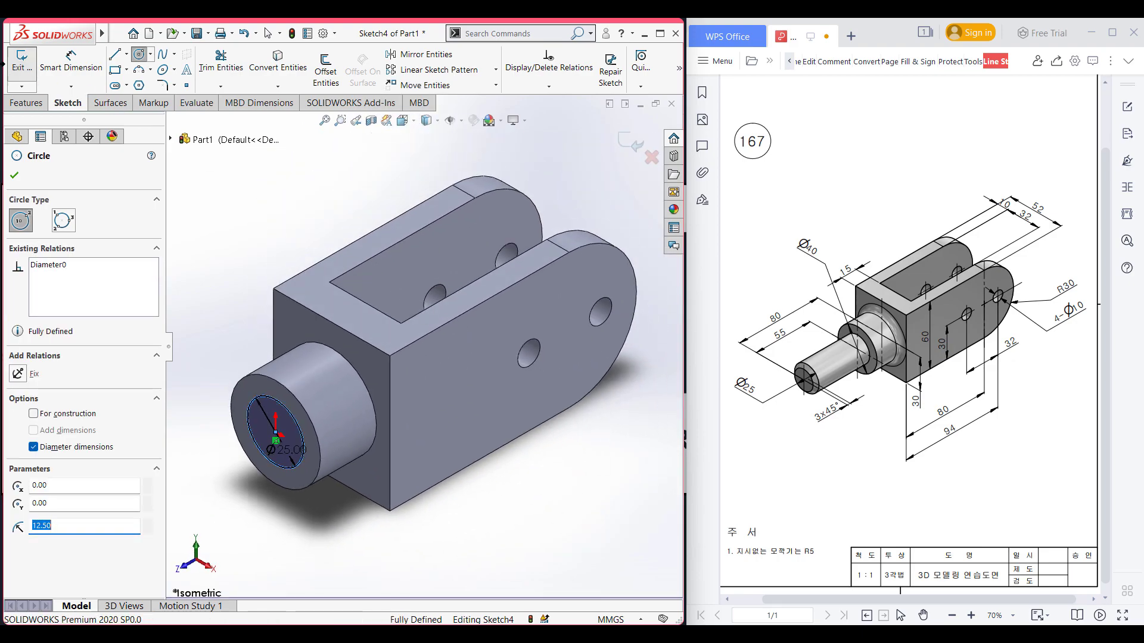
click(25, 104)
click(28, 69)
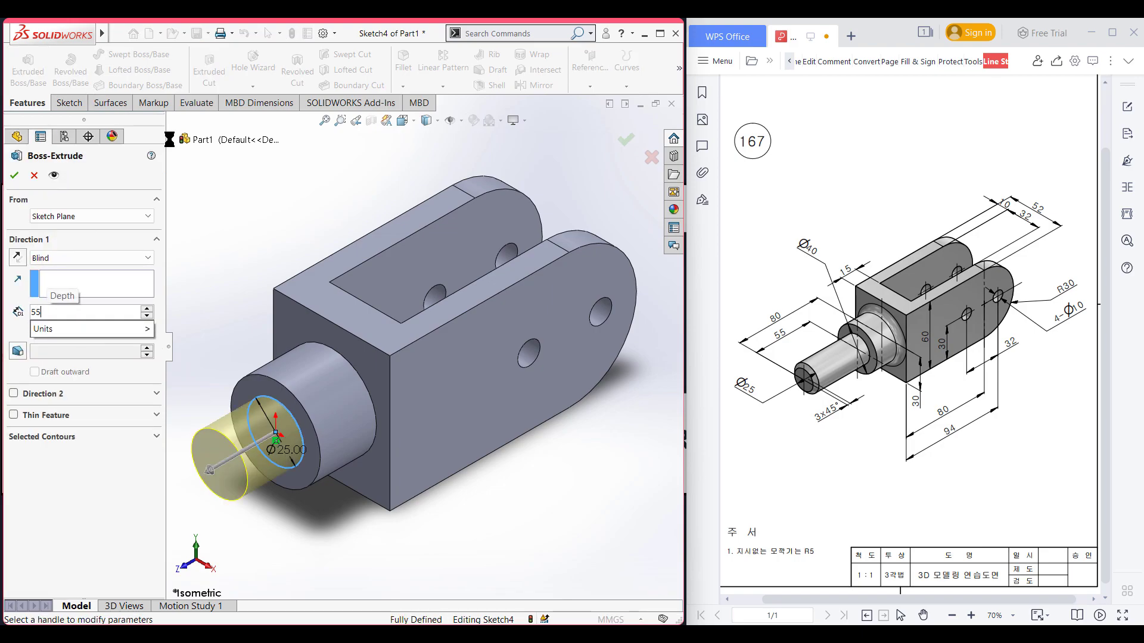
key(Return)
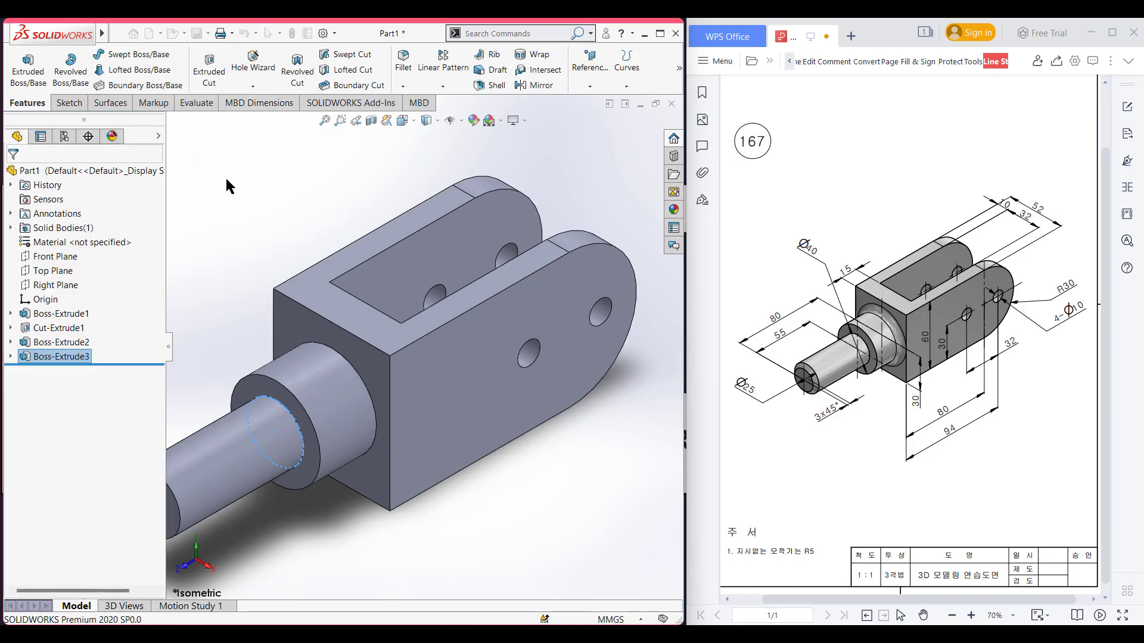
Chamfer the Ø25 shaft's tip edge at 3 mm × 45°
key(f)
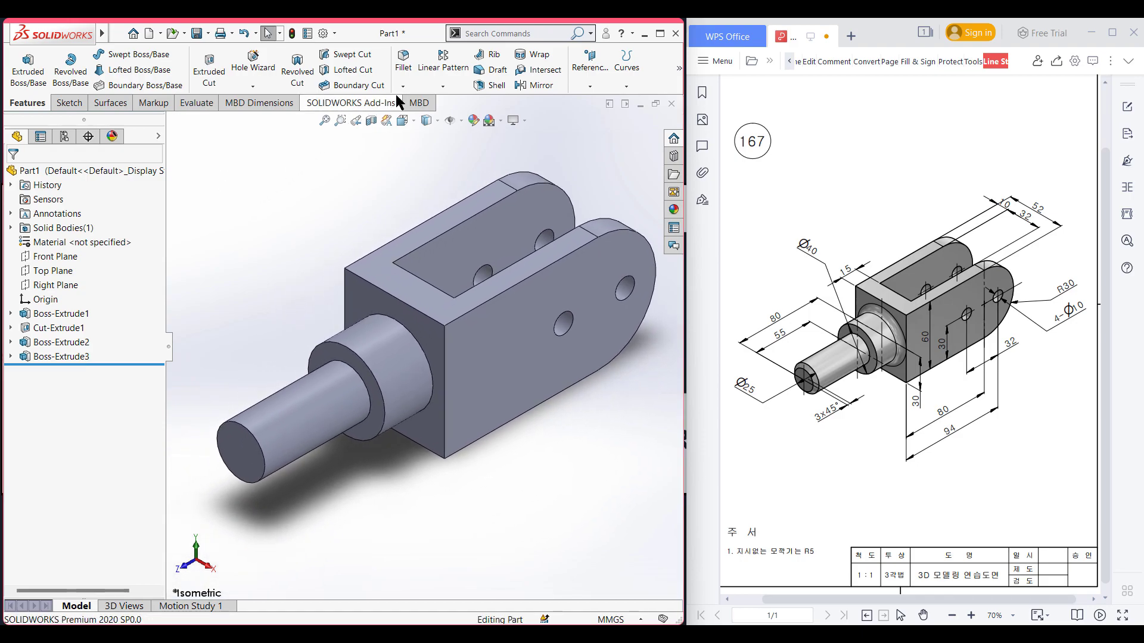
click(403, 87)
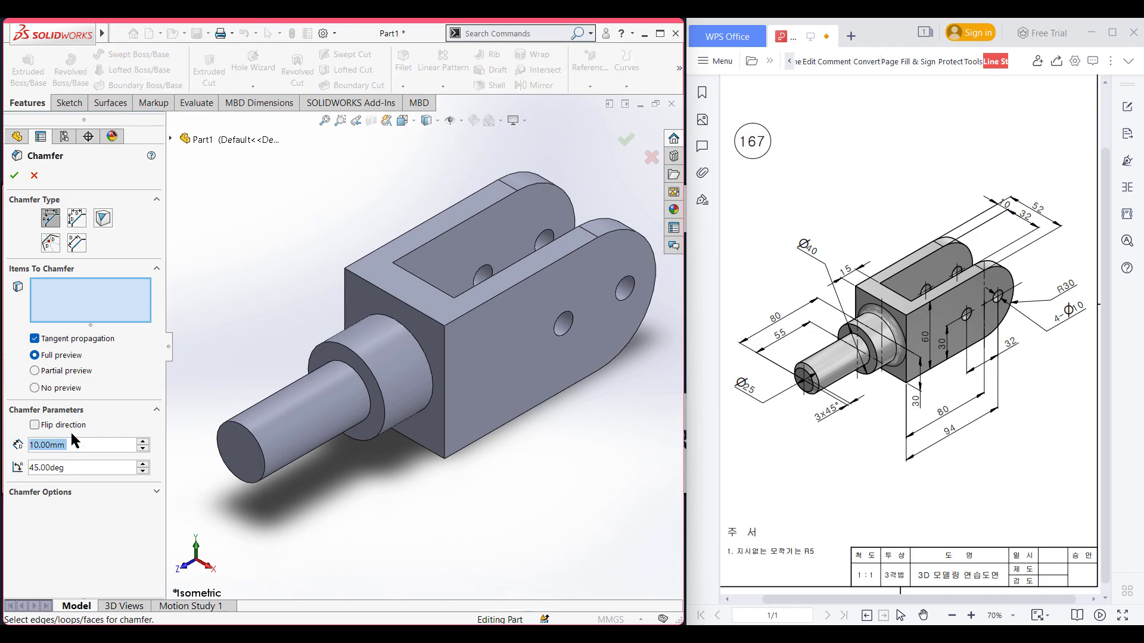
text(3)
key(Return)
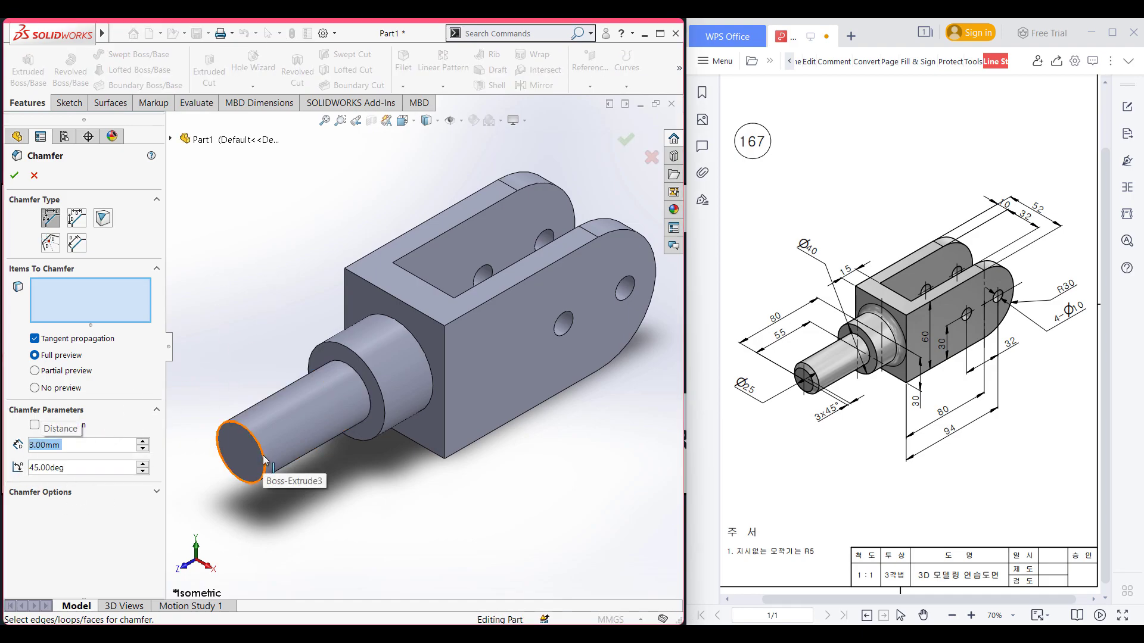
click(256, 471)
click(14, 175)
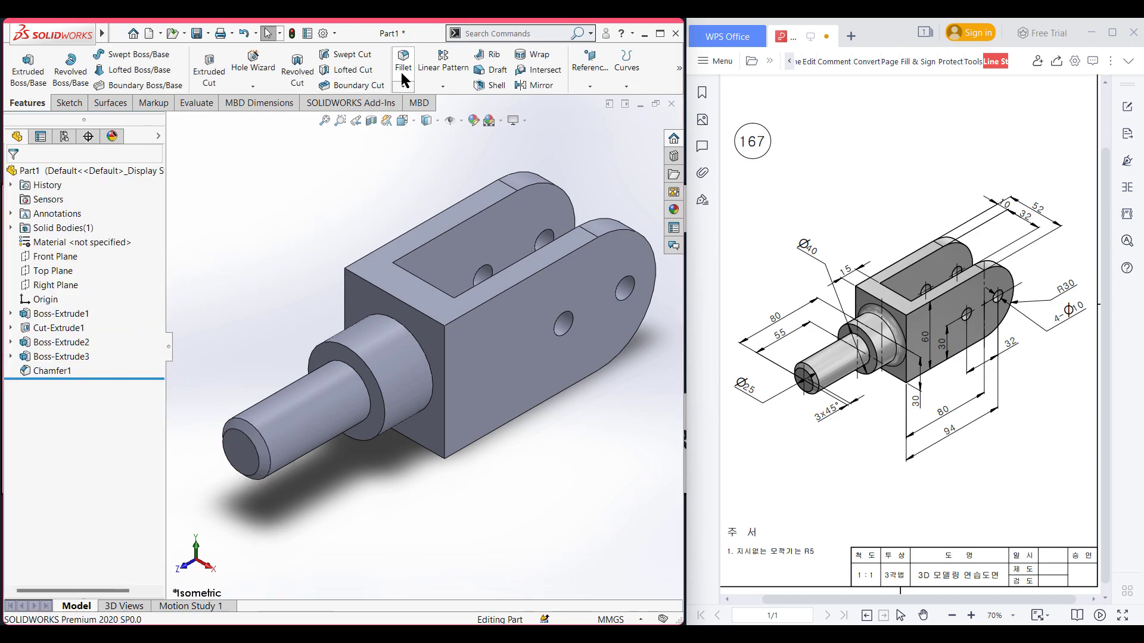
Apply a 5 mm fillet to the edge joining the Ø40 boss and the block
click(401, 70)
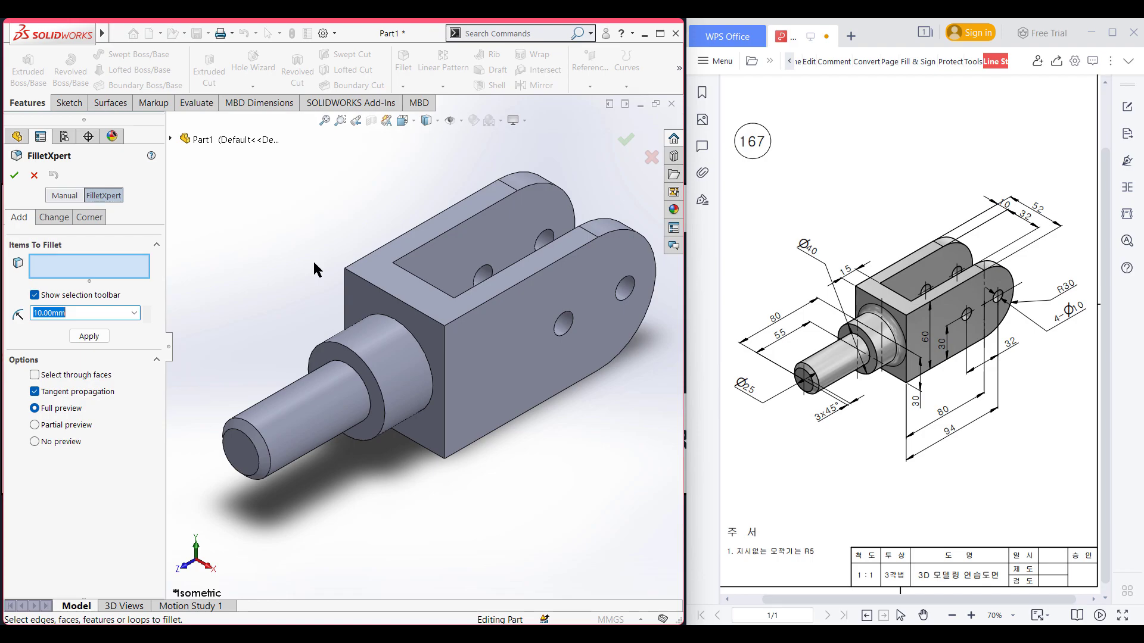
key(Return)
click(420, 347)
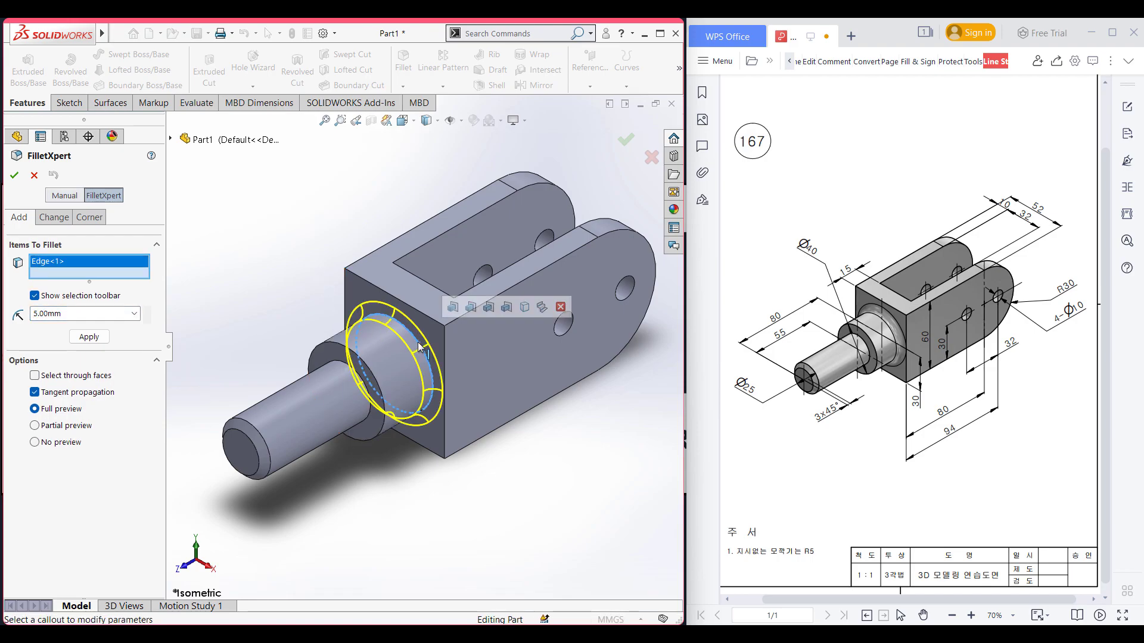